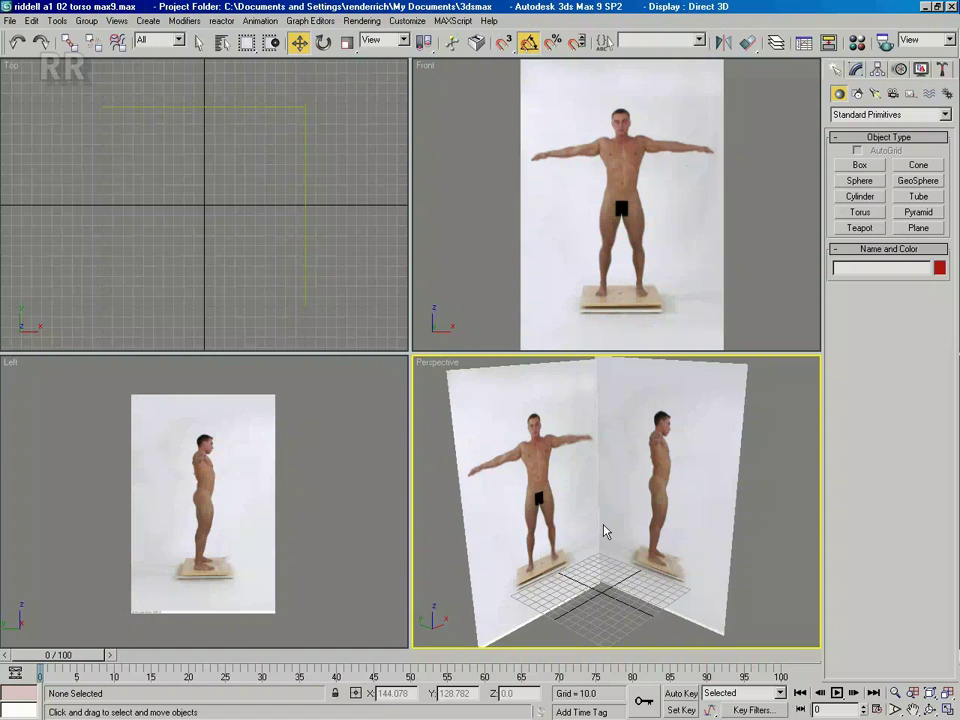
# - Create a six-sided cylinder about 12.9 in radius and 62.7 high at the grid's centre, and raise it to the figure's torso
pyautogui.click(862, 197)
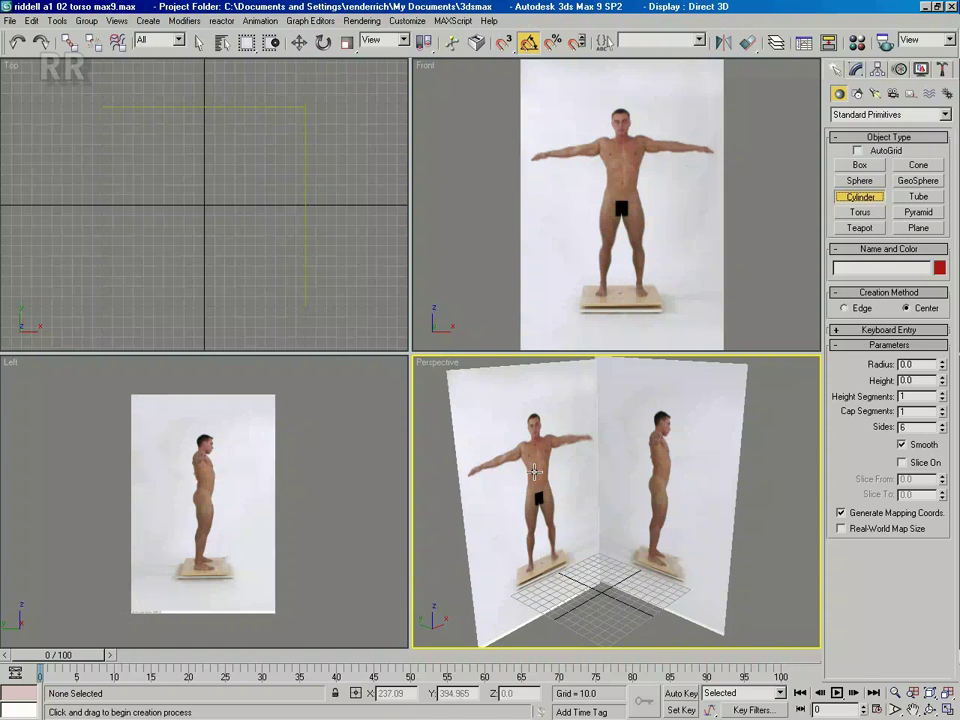
pyautogui.moveTo(204, 206); pyautogui.dragTo(217, 207)
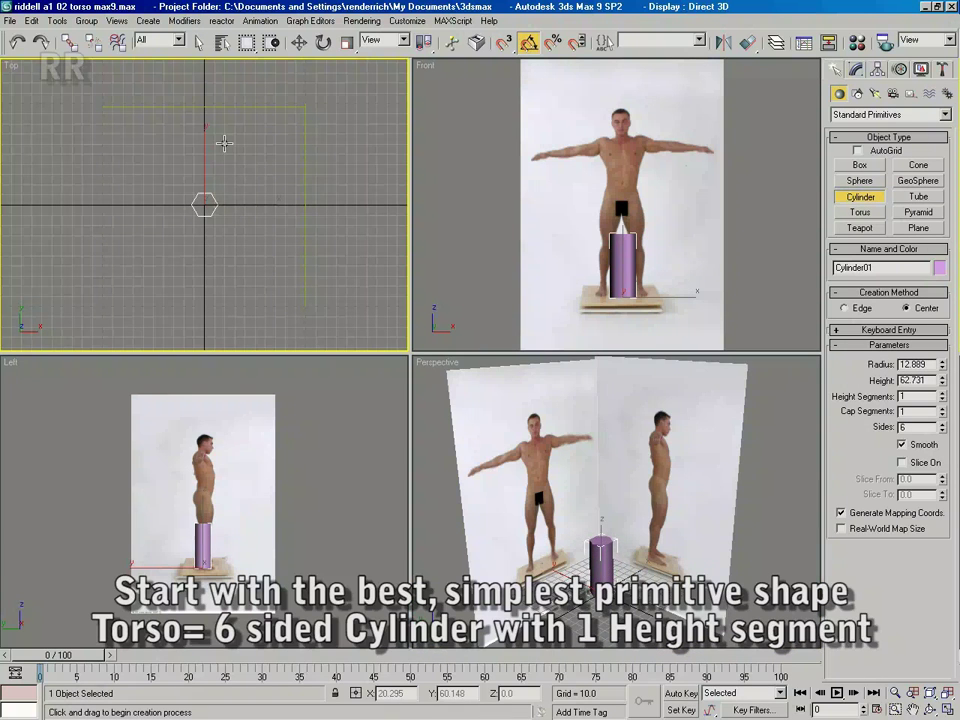
pyautogui.rightClick(632, 250)
pyautogui.press('w')
pyautogui.moveTo(634, 260); pyautogui.dragTo(634, 157)
pyautogui.moveTo(605, 486); pyautogui.dragTo(638, 508, button='middle')
pyautogui.scroll(5, 612, 505)
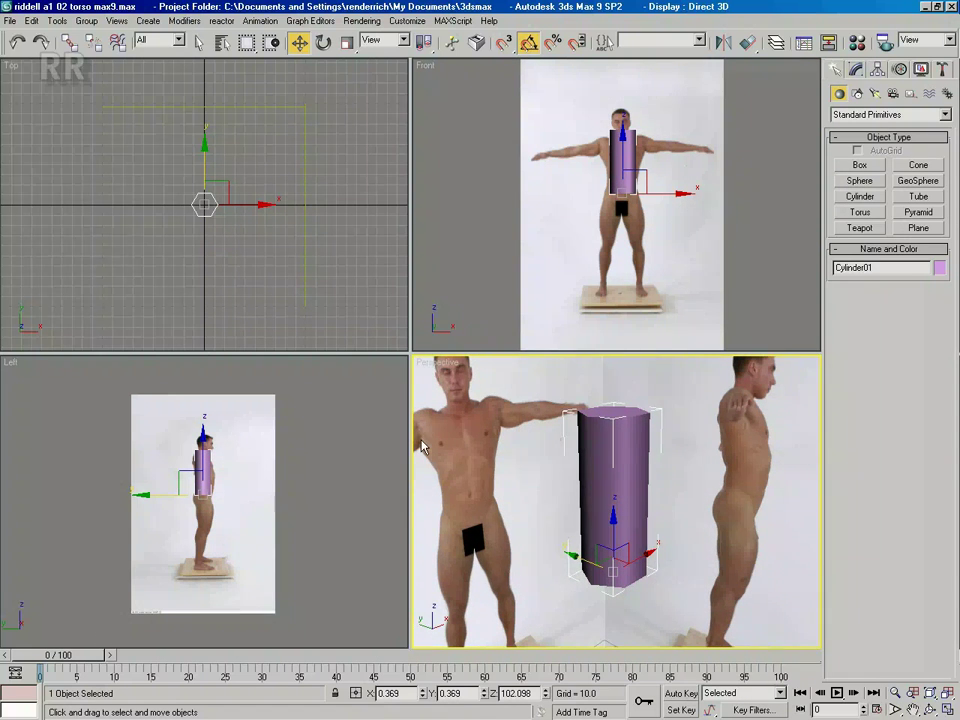
# - Show edged faces in the Perspective view
pyautogui.rightClick(443, 366)
pyautogui.click(483, 433)
pyautogui.moveTo(599, 472); pyautogui.dragTo(595, 492, button='middle')
pyautogui.moveTo(211, 464); pyautogui.dragTo(204, 467, button='middle')
pyautogui.moveTo(636, 309); pyautogui.dragTo(628, 309, button='middle')
pyautogui.moveTo(630, 463); pyautogui.dragTo(634, 456, button='middle')
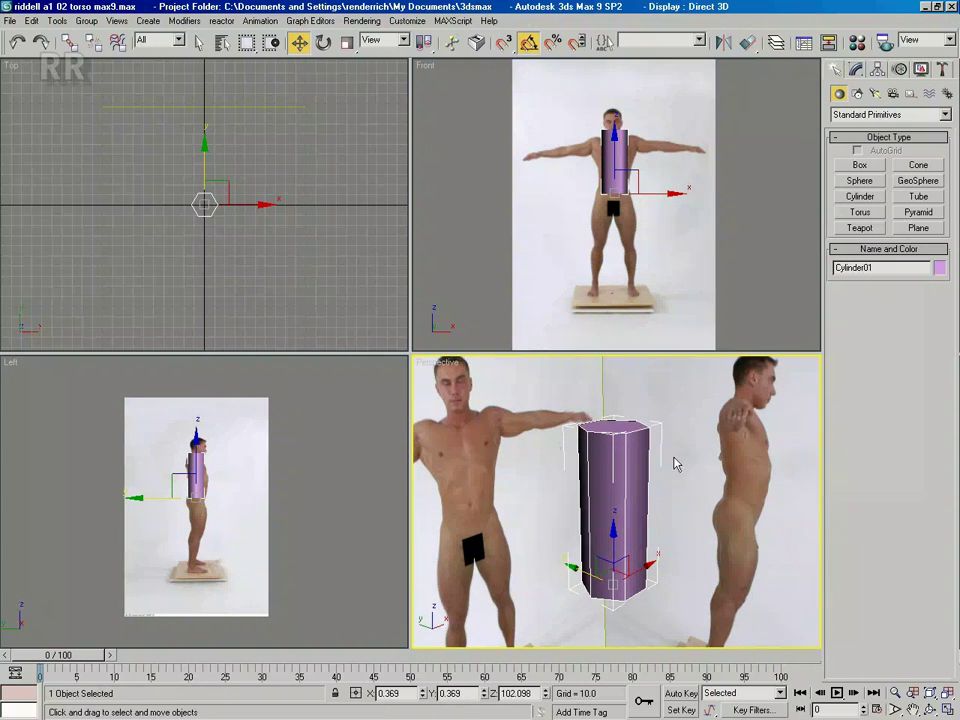
# - Convert the cylinder to an editable poly named torso and give it an orange object colour
pyautogui.rightClick(613, 496)
pyautogui.moveTo(668, 619)
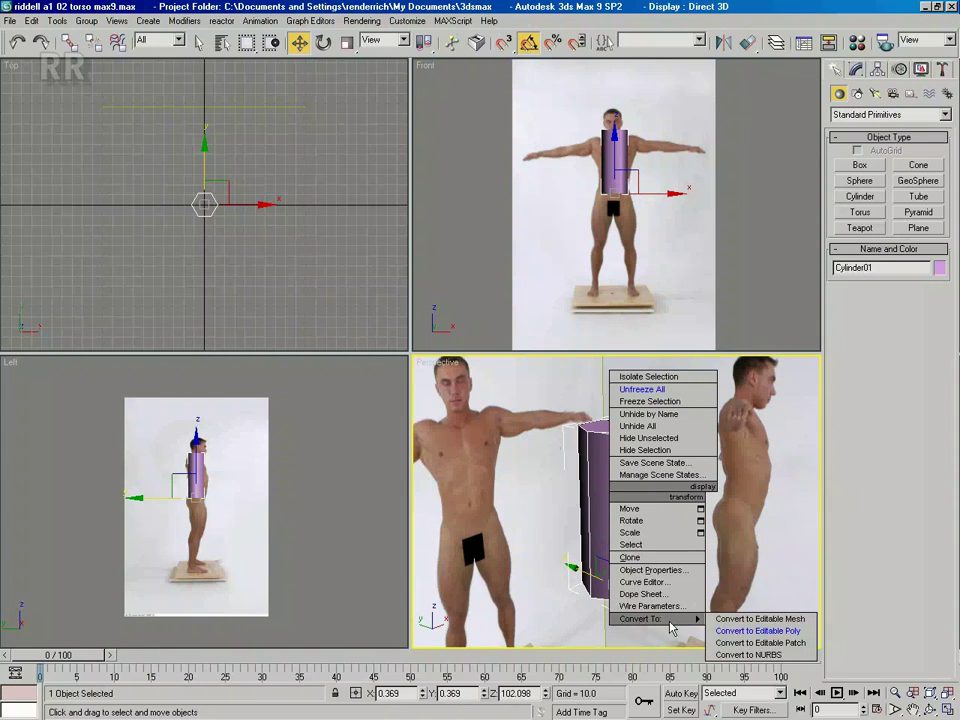
pyautogui.click(762, 633)
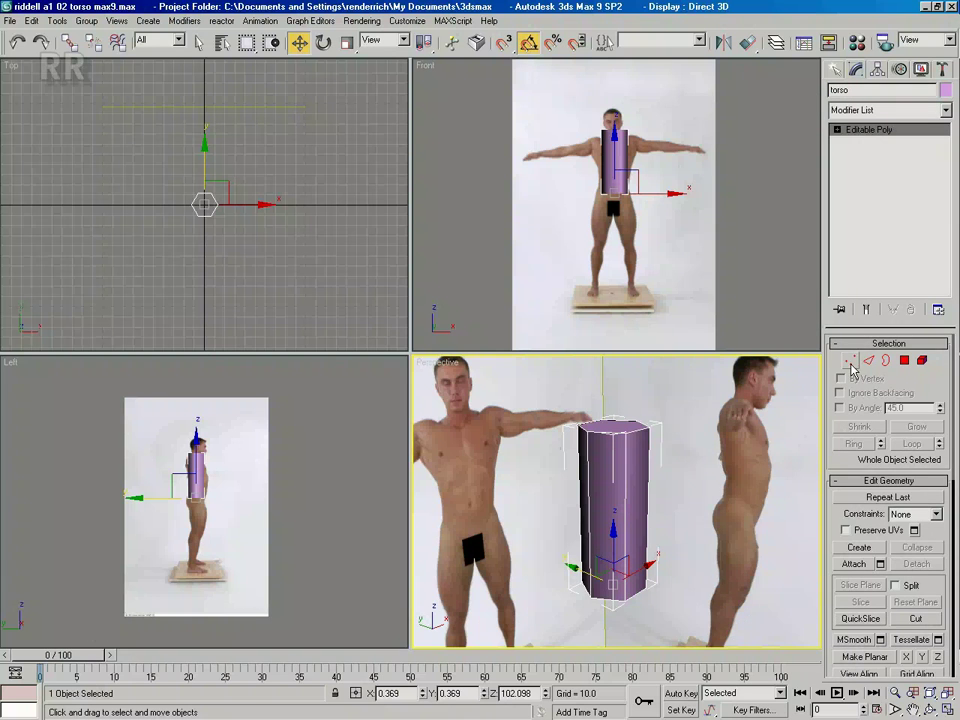
pyautogui.click(945, 91)
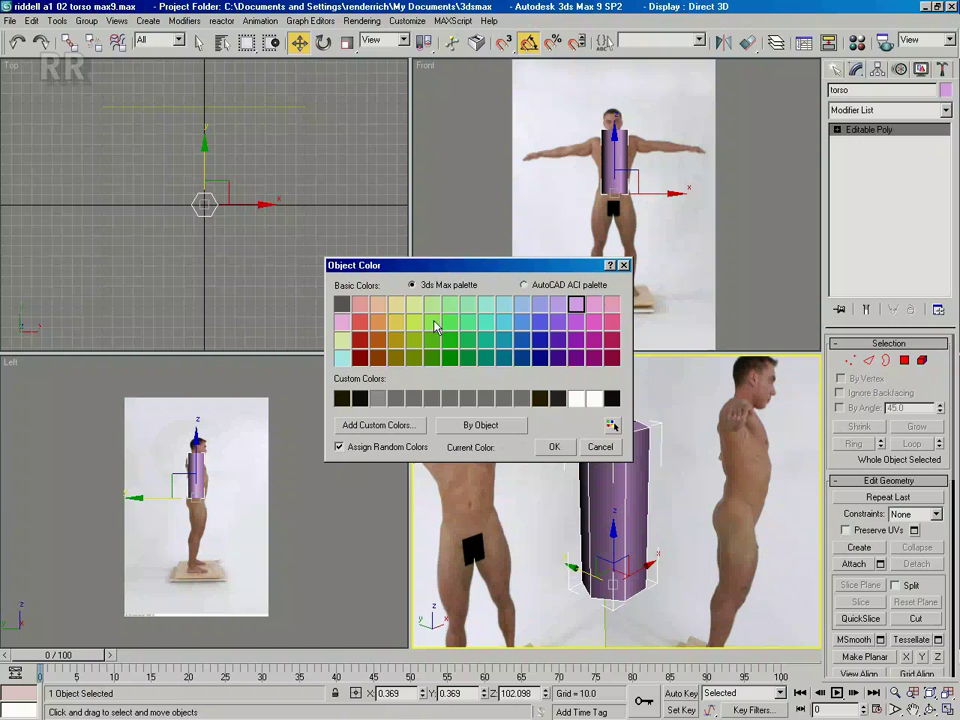
pyautogui.click(379, 321)
pyautogui.click(555, 447)
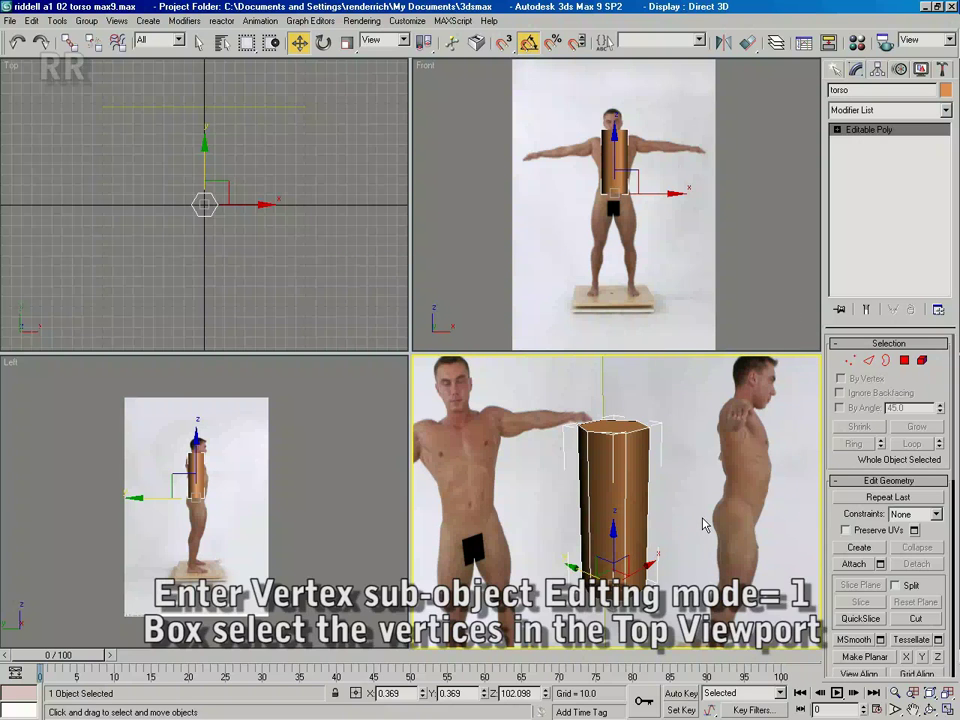
# - Select all the torso's vertices in the Top view, rotate them -30 degrees about Z with angle snap, and turn the snap off
pyautogui.click(849, 360)
pyautogui.moveTo(193, 173); pyautogui.dragTo(191, 167, button='middle')
pyautogui.moveTo(191, 218); pyautogui.dragTo(197, 234, button='middle')
pyautogui.scroll(5, 197, 232)
pyautogui.moveTo(164, 187); pyautogui.dragTo(294, 291)
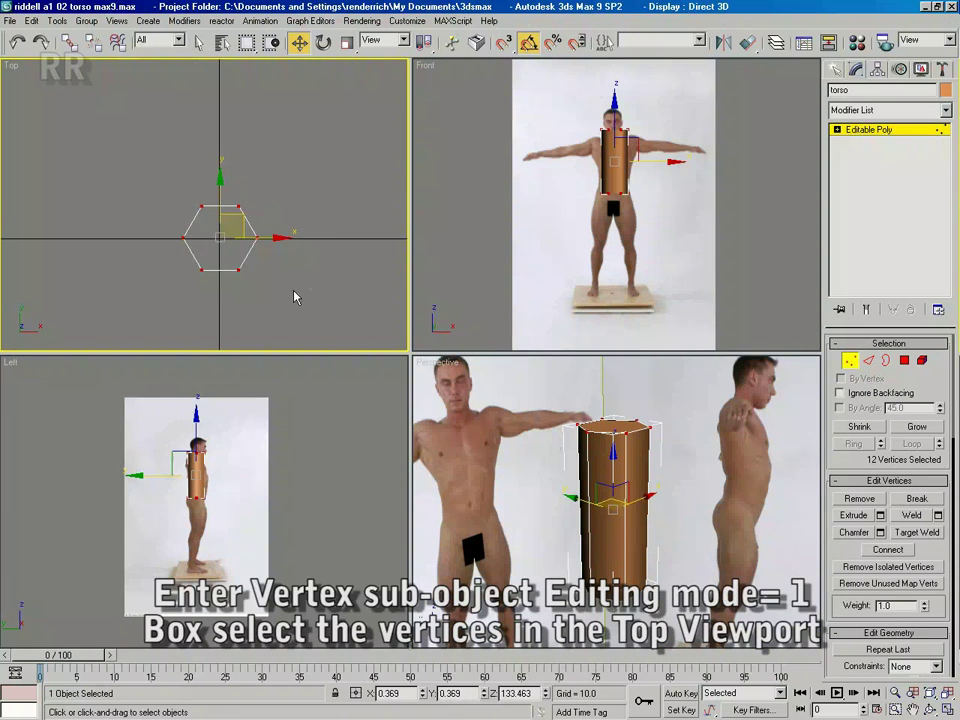
pyautogui.click(323, 42)
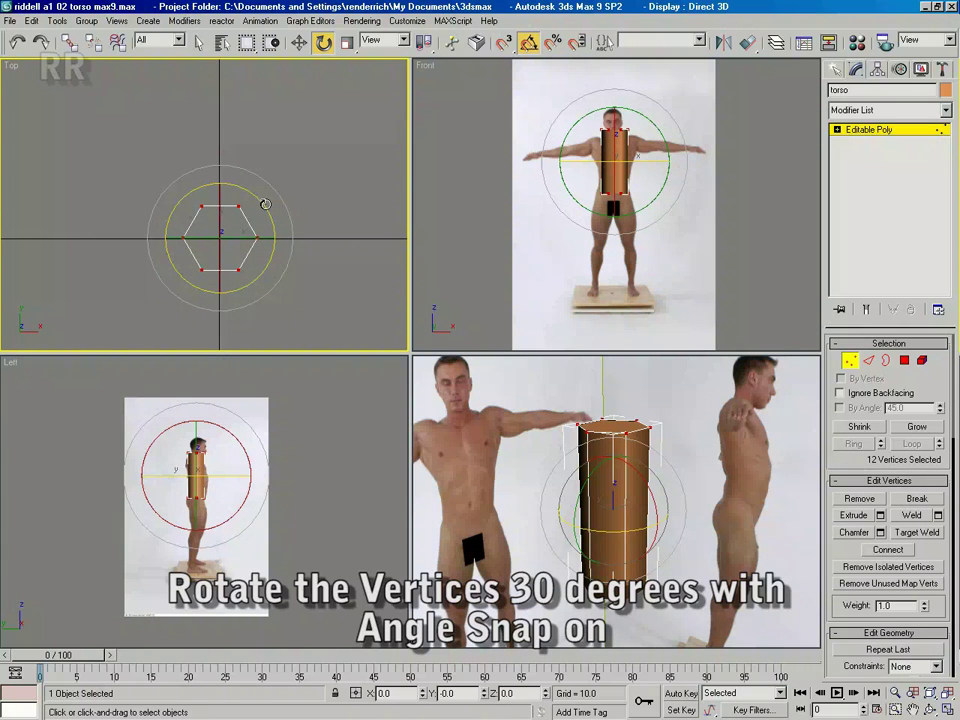
pyautogui.moveTo(264, 206); pyautogui.dragTo(280, 222)
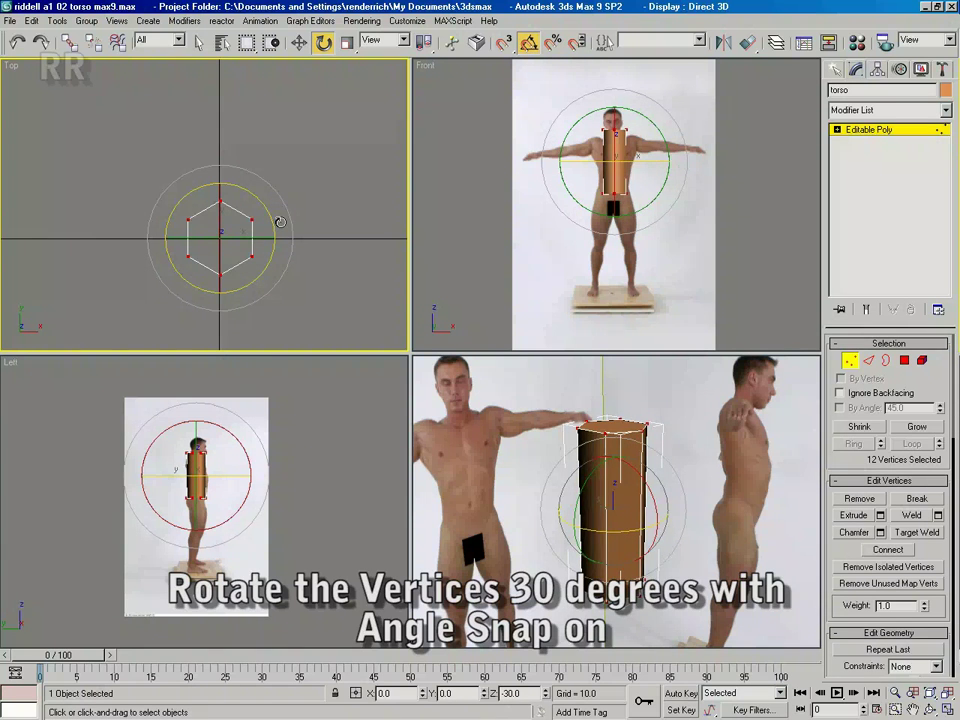
pyautogui.click(532, 52)
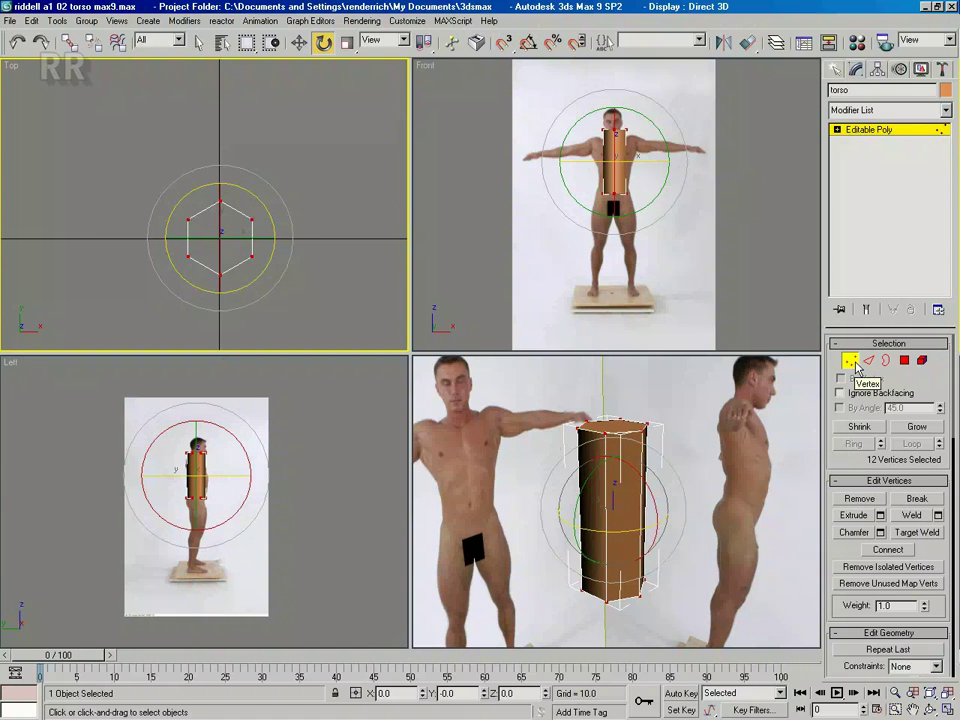
# - Delete the top and bottom end cap polygons of the torso cylinder
pyautogui.click(904, 360)
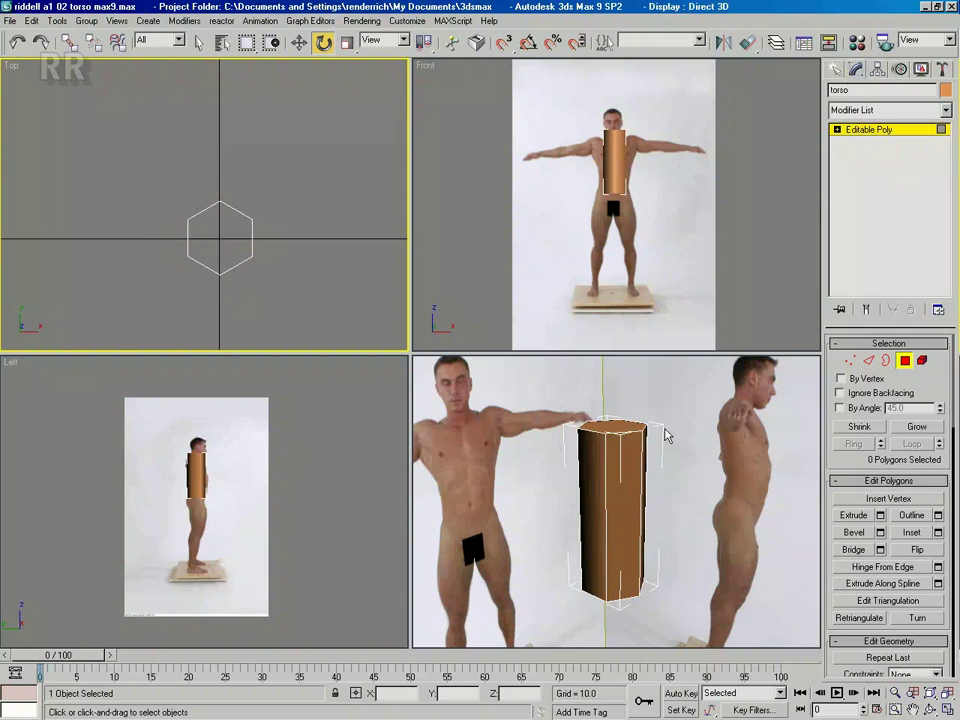
pyautogui.click(612, 426)
pyautogui.press('Delete')
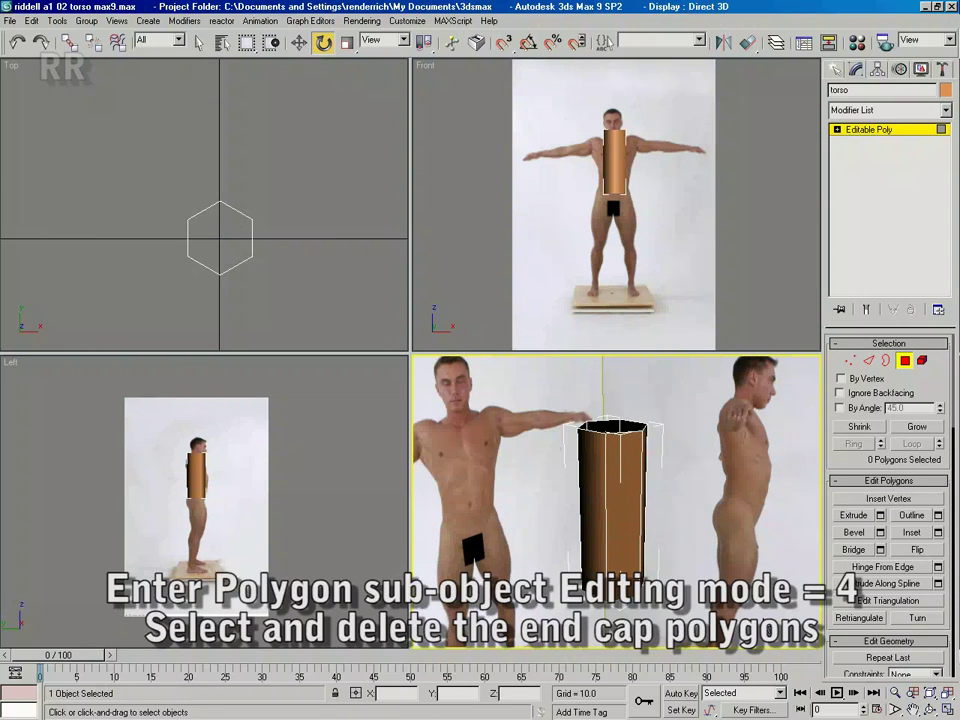
pyautogui.click(930, 710)
pyautogui.moveTo(606, 532); pyautogui.dragTo(619, 424)
pyautogui.rightClick(619, 572)
pyautogui.click(619, 576)
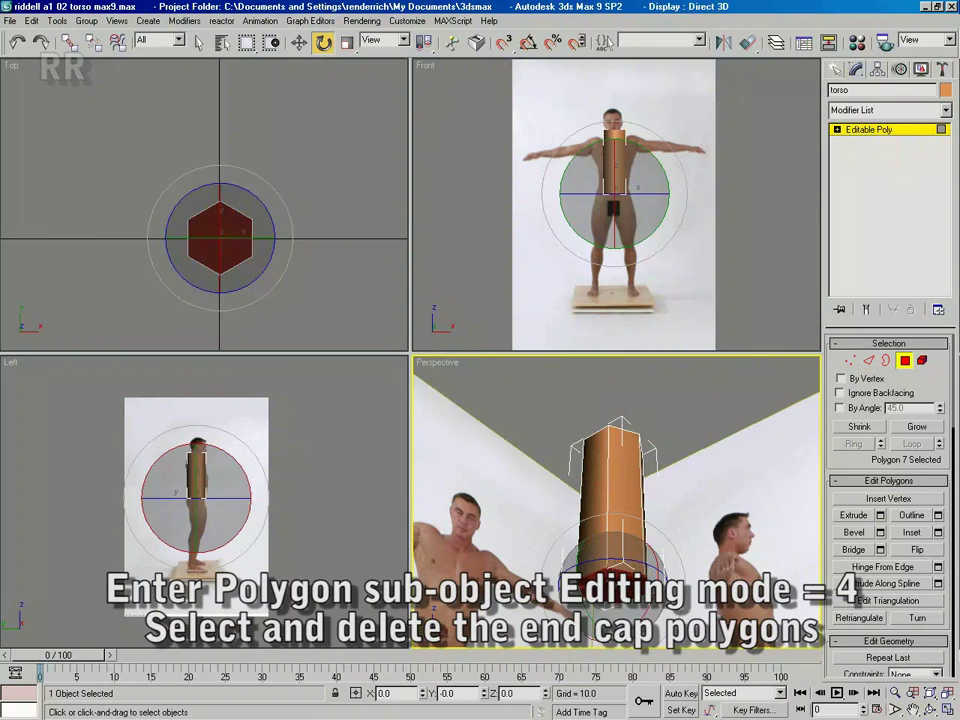
pyautogui.press('Delete')
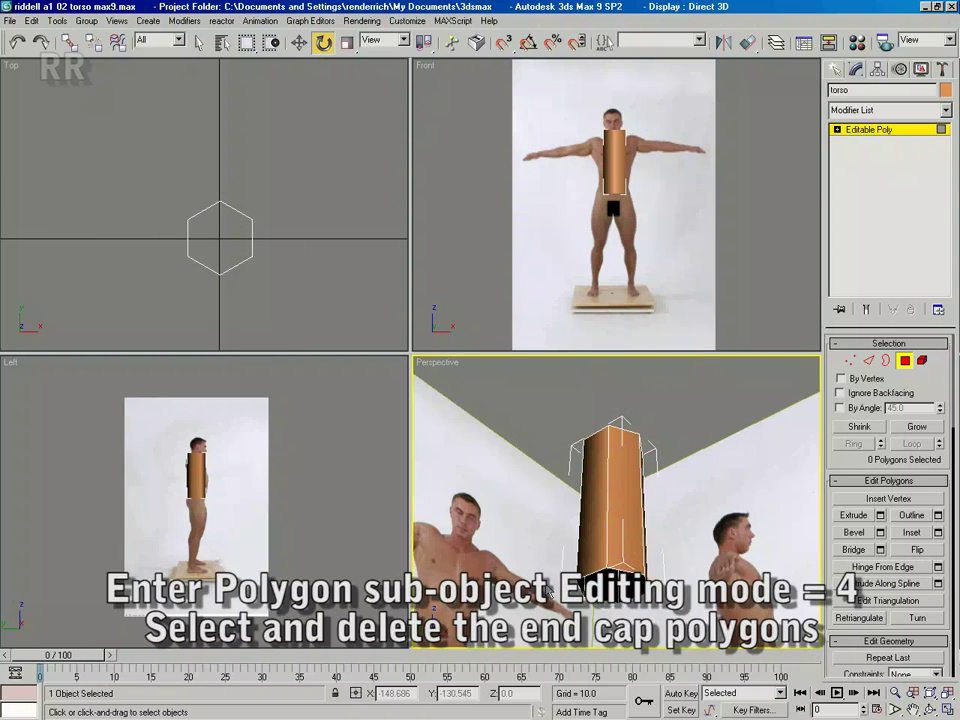
# - Show edged faces in the Front view
pyautogui.click(931, 710)
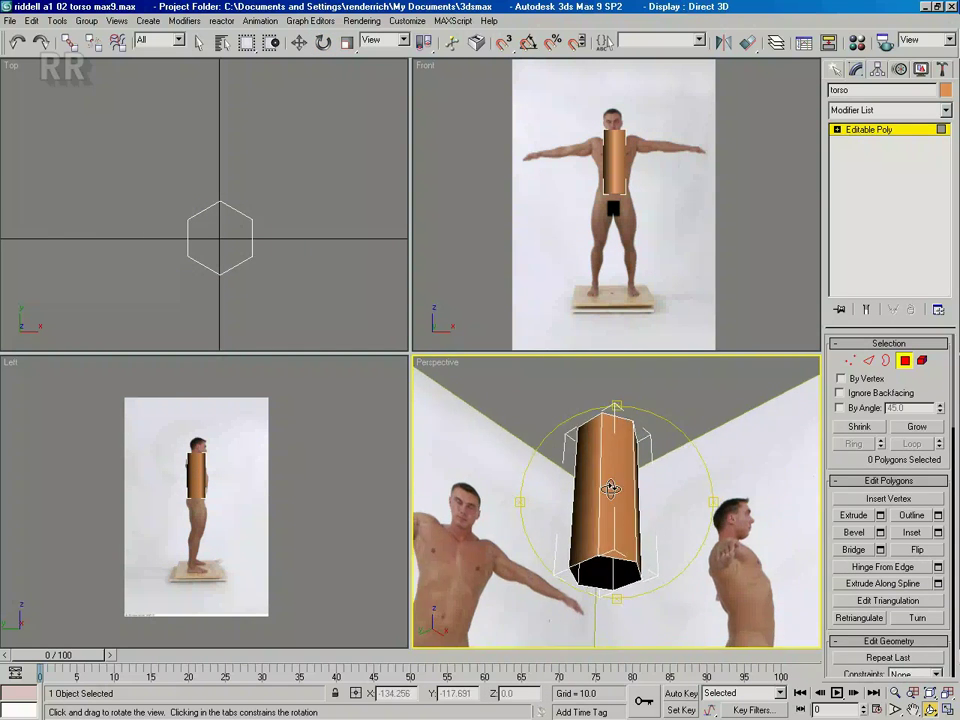
pyautogui.moveTo(613, 486); pyautogui.dragTo(600, 569)
pyautogui.scroll(-5, 600, 560)
pyautogui.moveTo(613, 210); pyautogui.dragTo(596, 238, button='middle')
pyautogui.scroll(3, 596, 217)
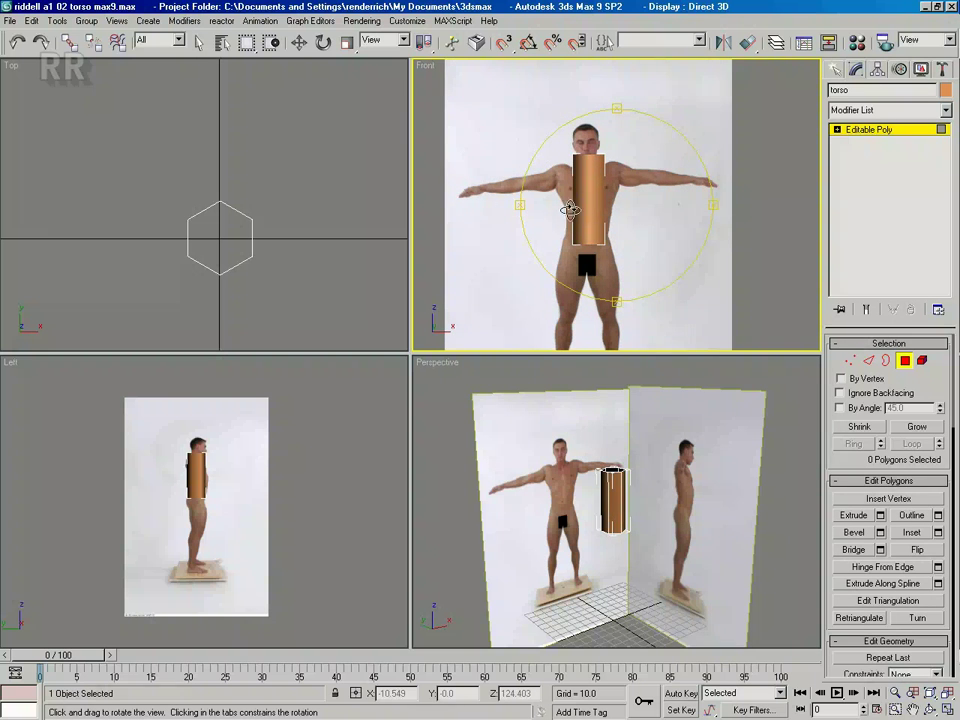
pyautogui.rightClick(427, 65)
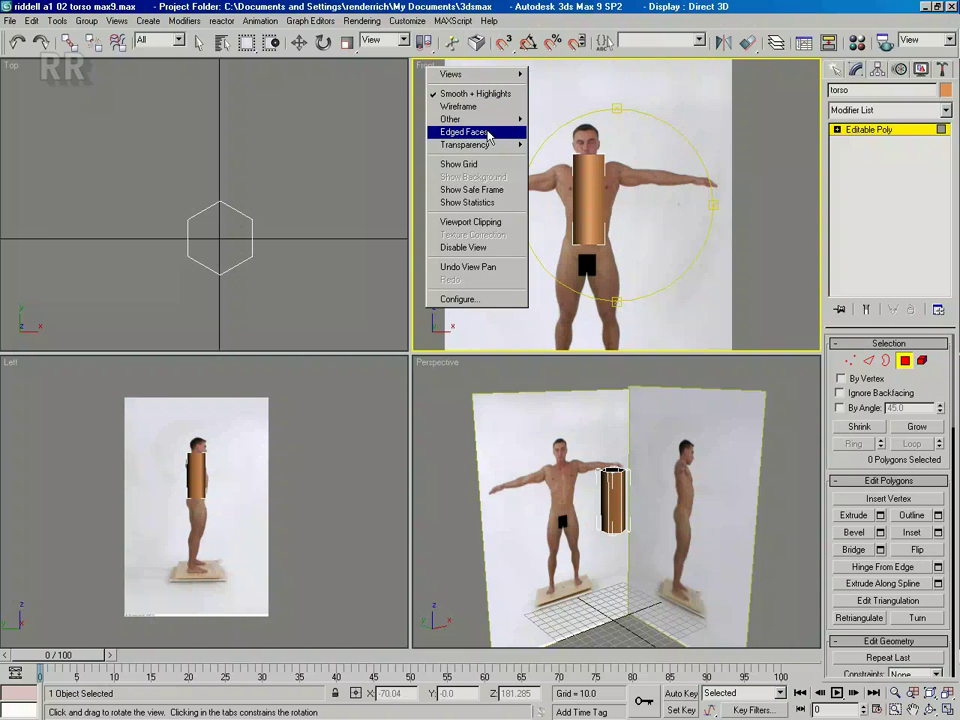
pyautogui.click(484, 132)
pyautogui.scroll(4, 593, 217)
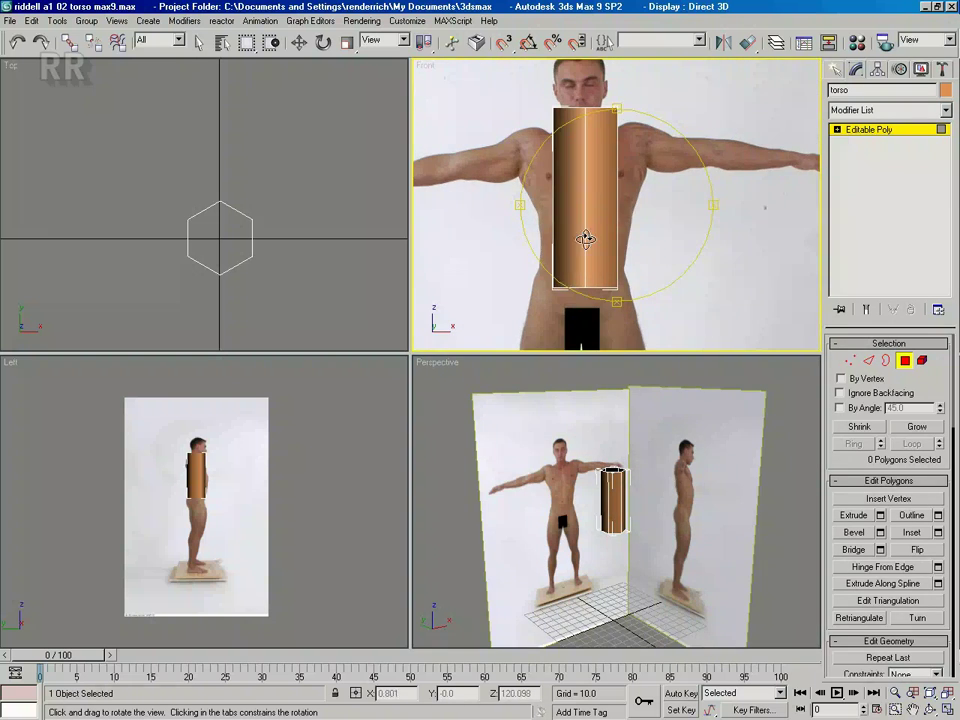
# - Leave polygon editing and move the whole torso along X to about -1.17, centring it on the figure in the Front view
pyautogui.moveTo(575, 170); pyautogui.dragTo(572, 148, button='middle')
pyautogui.rightClick(577, 231)
pyautogui.rightClick(577, 232)
pyautogui.click(604, 254)
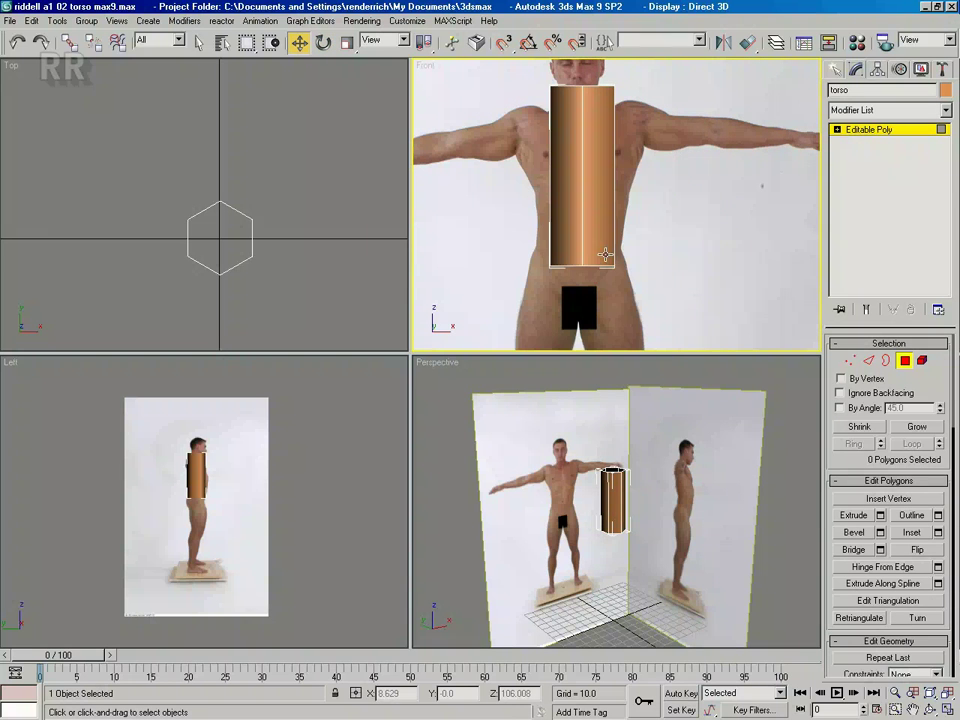
pyautogui.click(604, 264)
pyautogui.click(627, 220)
pyautogui.click(901, 359)
pyautogui.moveTo(639, 267); pyautogui.dragTo(634, 266)
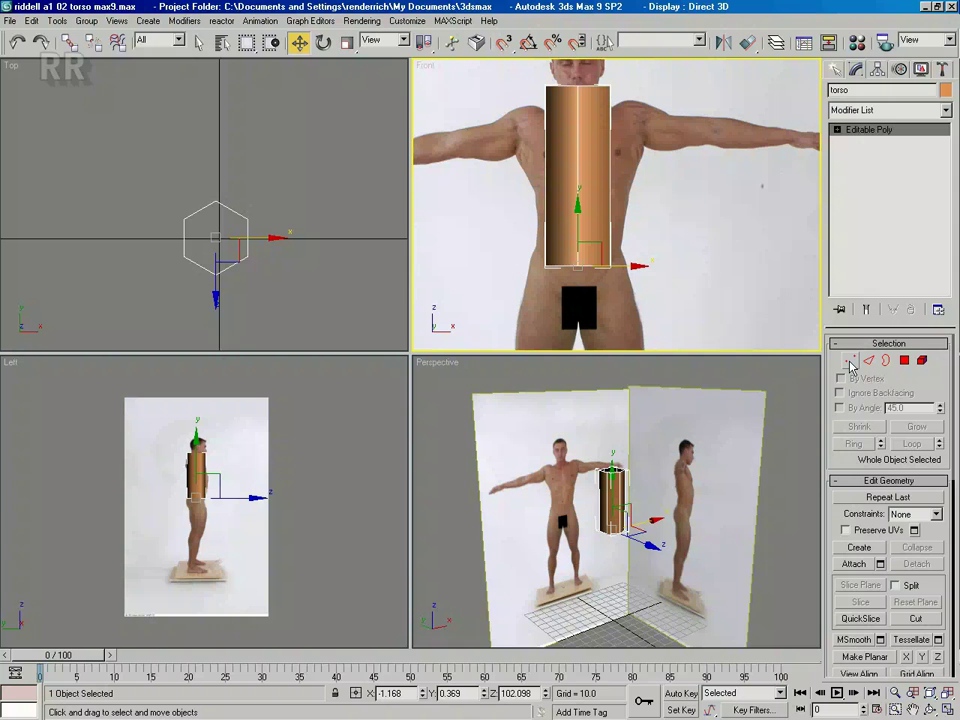
# - Raise the torso's bottom ring of vertices to the figure's waist and scale it along X to the waist's width
pyautogui.click(850, 362)
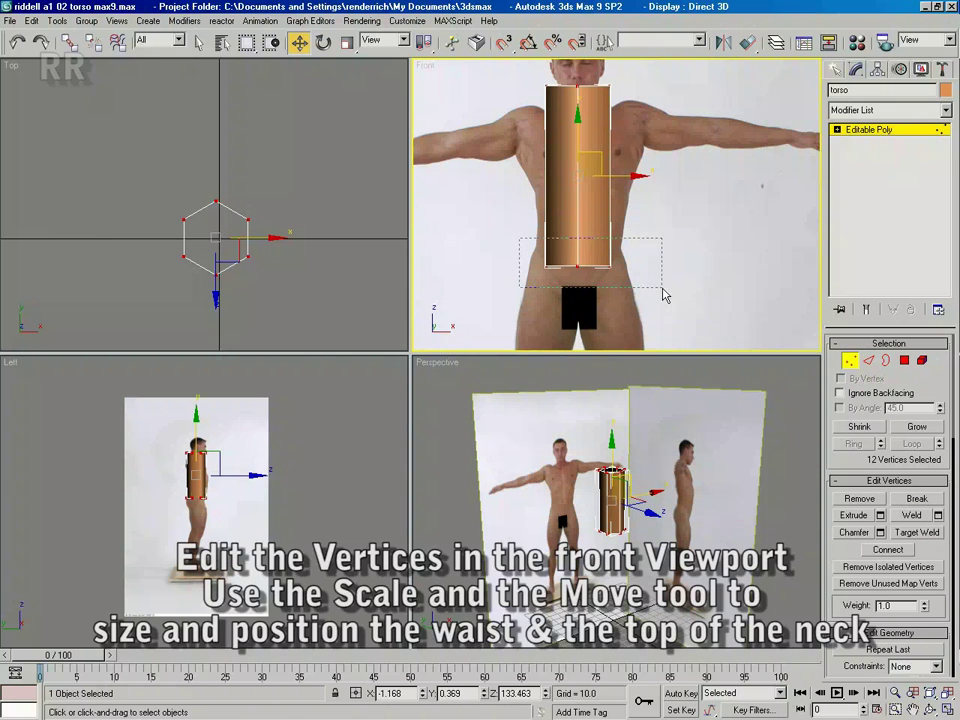
pyautogui.moveTo(629, 280); pyautogui.dragTo(633, 283)
pyautogui.moveTo(577, 221); pyautogui.dragTo(593, 202)
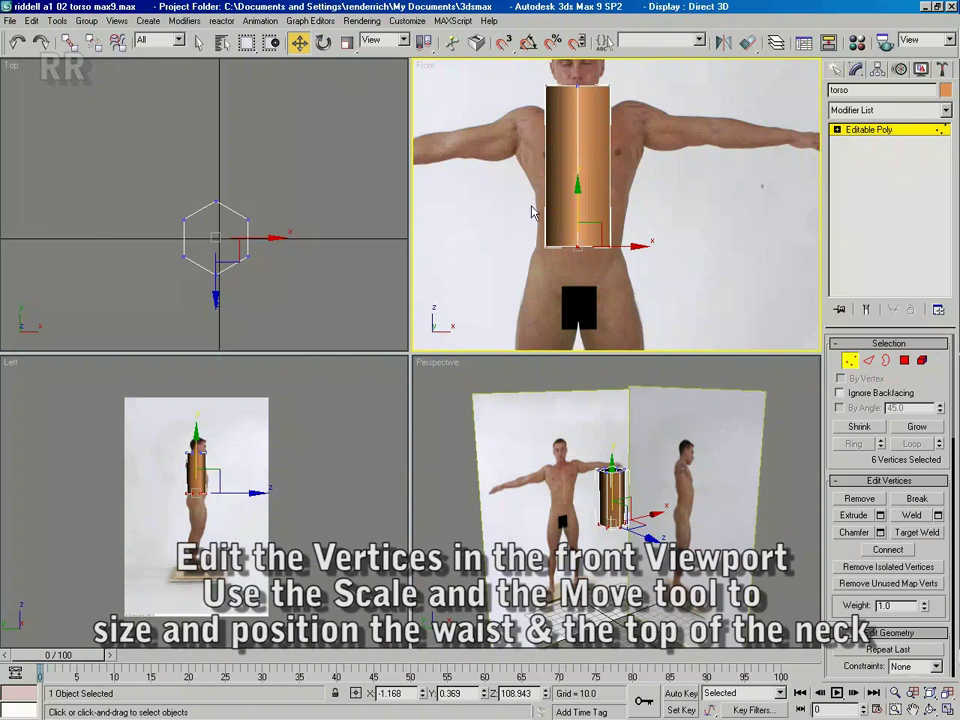
pyautogui.click(348, 42)
pyautogui.moveTo(647, 249); pyautogui.dragTo(667, 240)
# - Narrow the torso's top ring of vertices to the neck's width and lower it to the top of the neck
pyautogui.moveTo(600, 201); pyautogui.dragTo(621, 258, button='middle')
pyautogui.moveTo(543, 108); pyautogui.dragTo(638, 155)
pyautogui.rightClick(604, 159)
pyautogui.click(611, 230)
pyautogui.moveTo(603, 103); pyautogui.dragTo(608, 114)
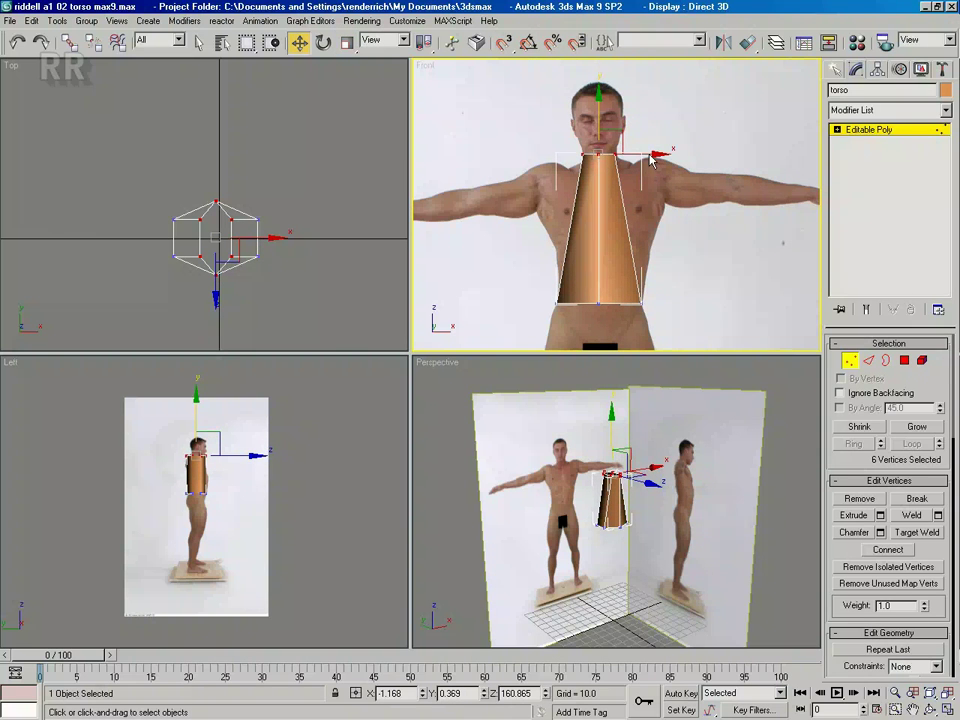
# - Connect the torso's six vertical edges with a new edge loop
pyautogui.moveTo(566, 200); pyautogui.dragTo(563, 178, button='middle')
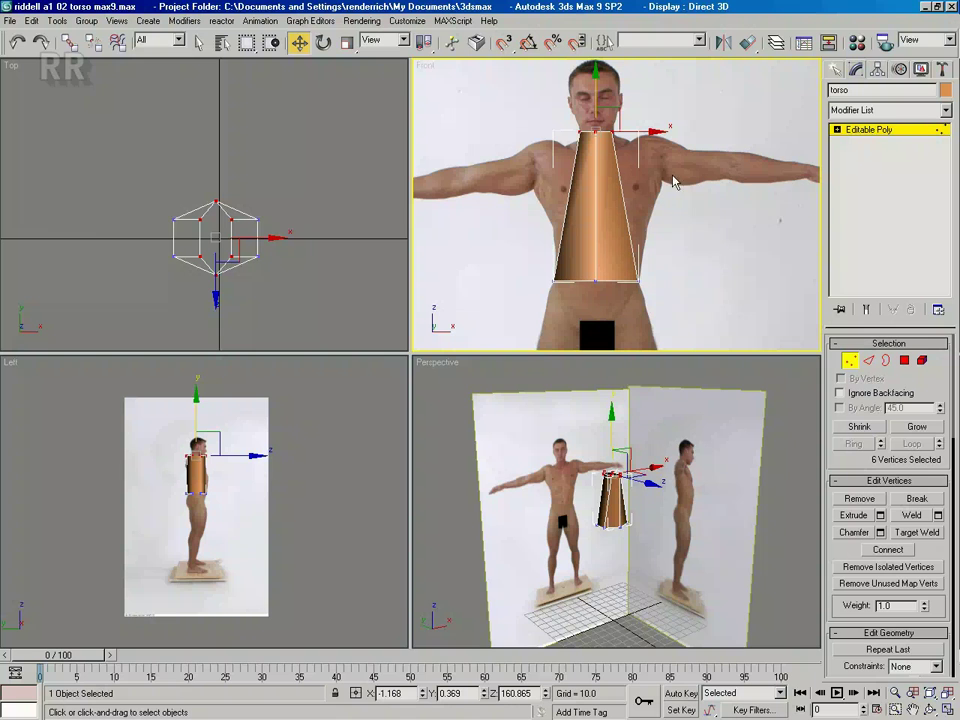
pyautogui.click(869, 361)
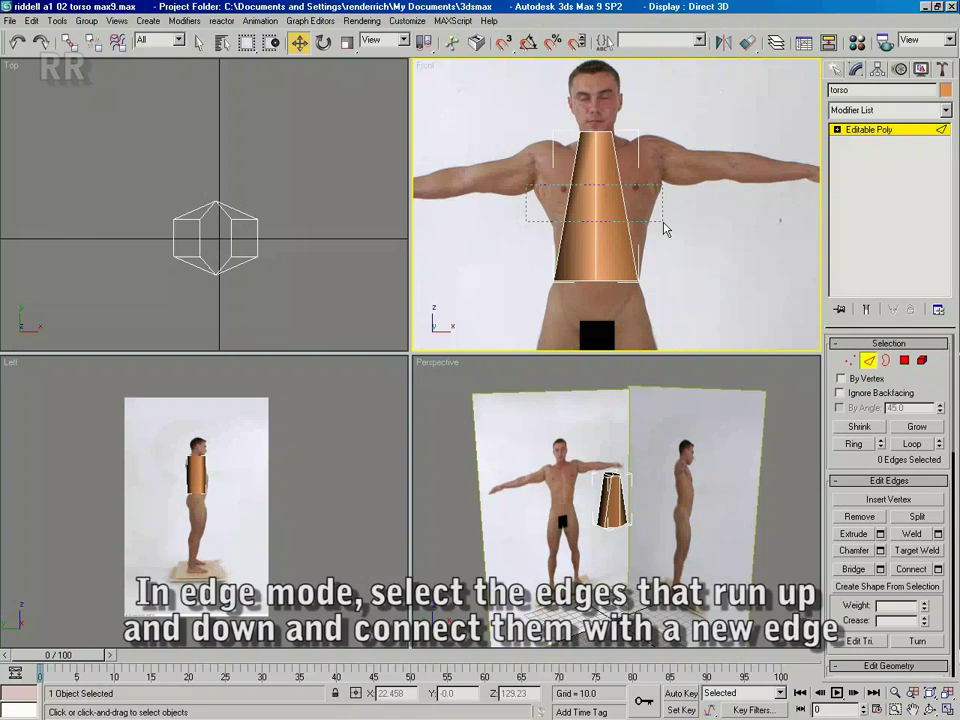
pyautogui.moveTo(664, 228); pyautogui.dragTo(664, 230)
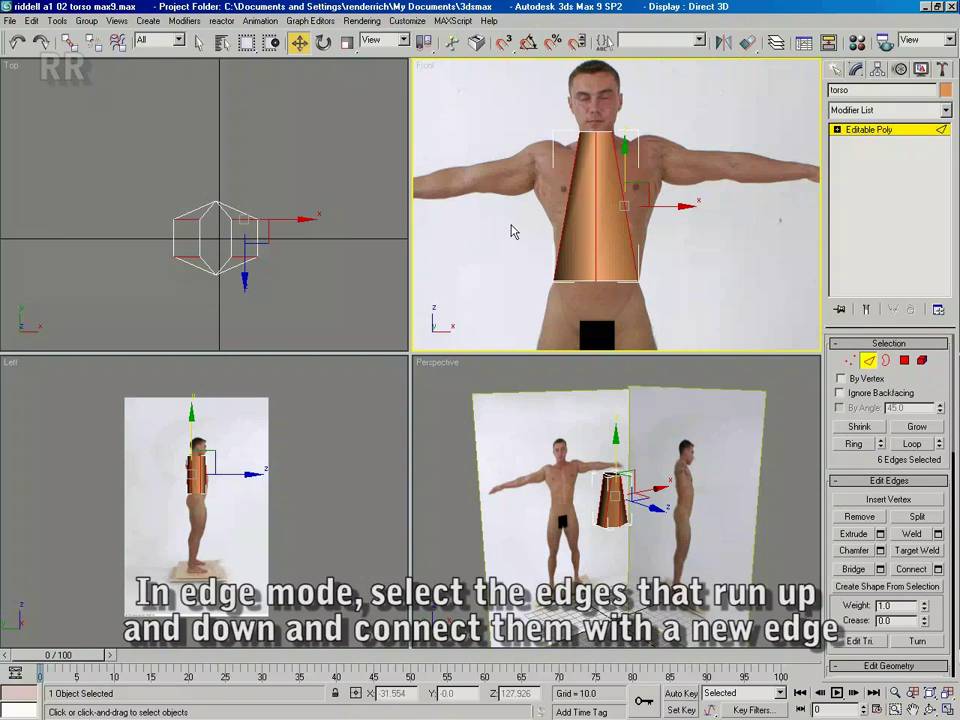
pyautogui.click(908, 570)
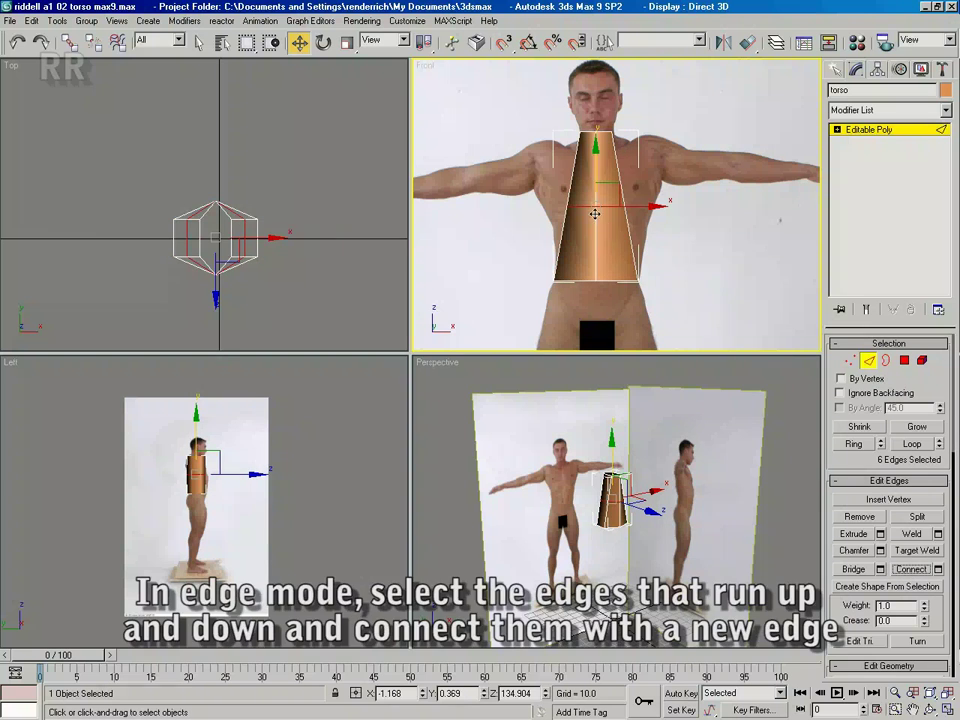
# - Raise the new edge loop to just under the armpits and widen it along X to the chest's width in the Front view
pyautogui.moveTo(596, 165); pyautogui.dragTo(598, 144)
pyautogui.rightClick(573, 196)
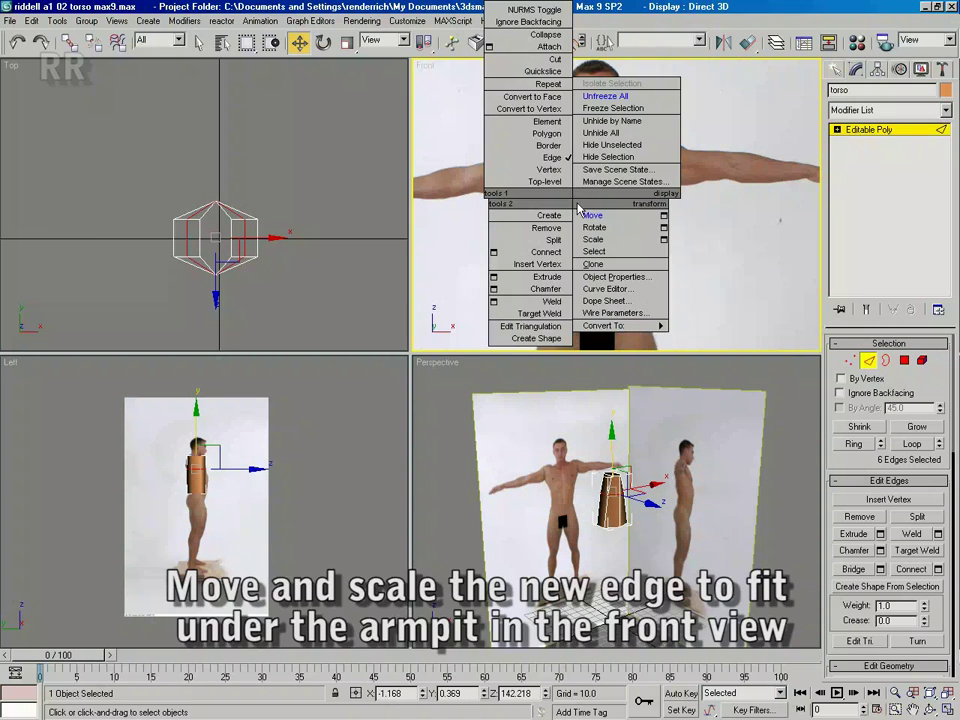
pyautogui.click(597, 240)
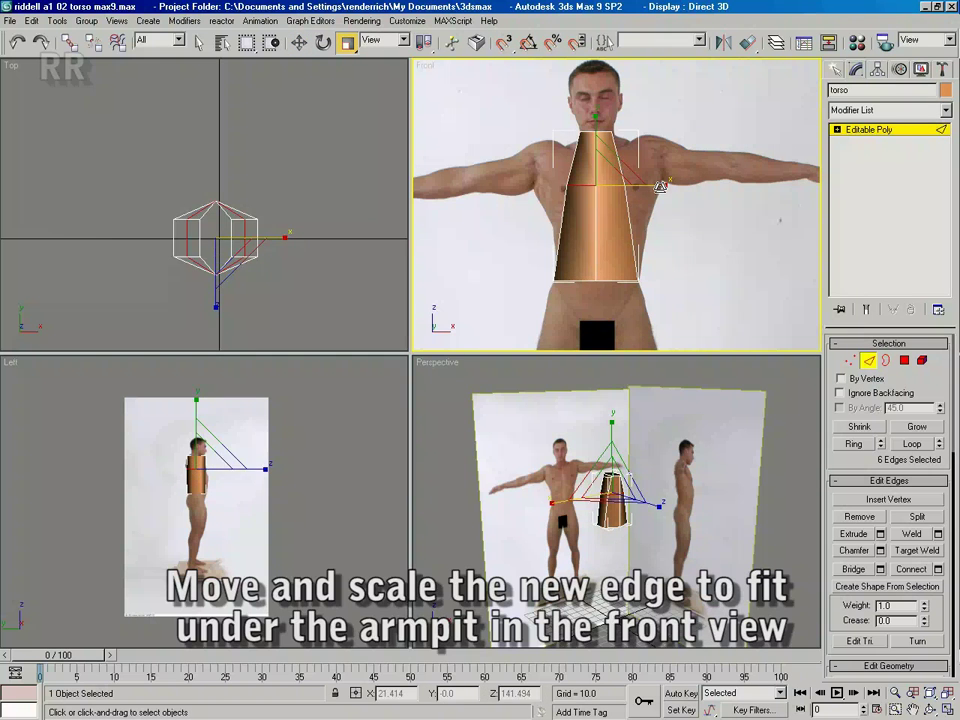
pyautogui.moveTo(665, 187); pyautogui.dragTo(729, 187)
pyautogui.click(646, 242)
pyautogui.click(522, 155)
# - Connect the six edges above the armpits with a new edge loop and raise it about 4.7 to shoulder height
pyautogui.moveTo(541, 140); pyautogui.dragTo(664, 160)
pyautogui.click(913, 569)
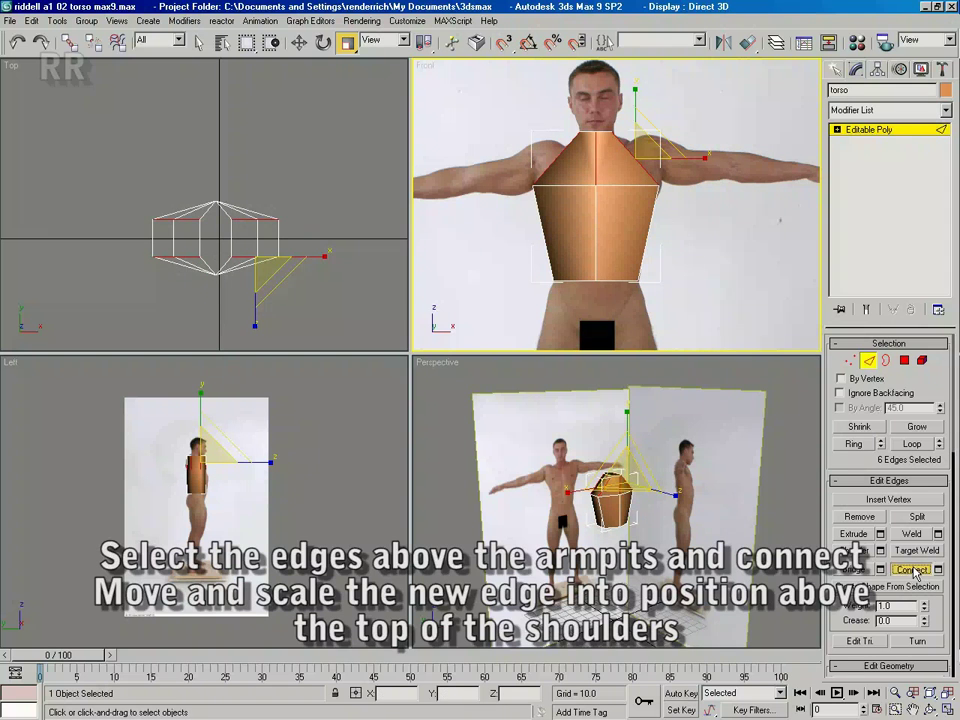
pyautogui.rightClick(600, 172)
pyautogui.click(619, 217)
pyautogui.moveTo(598, 119); pyautogui.dragTo(604, 105)
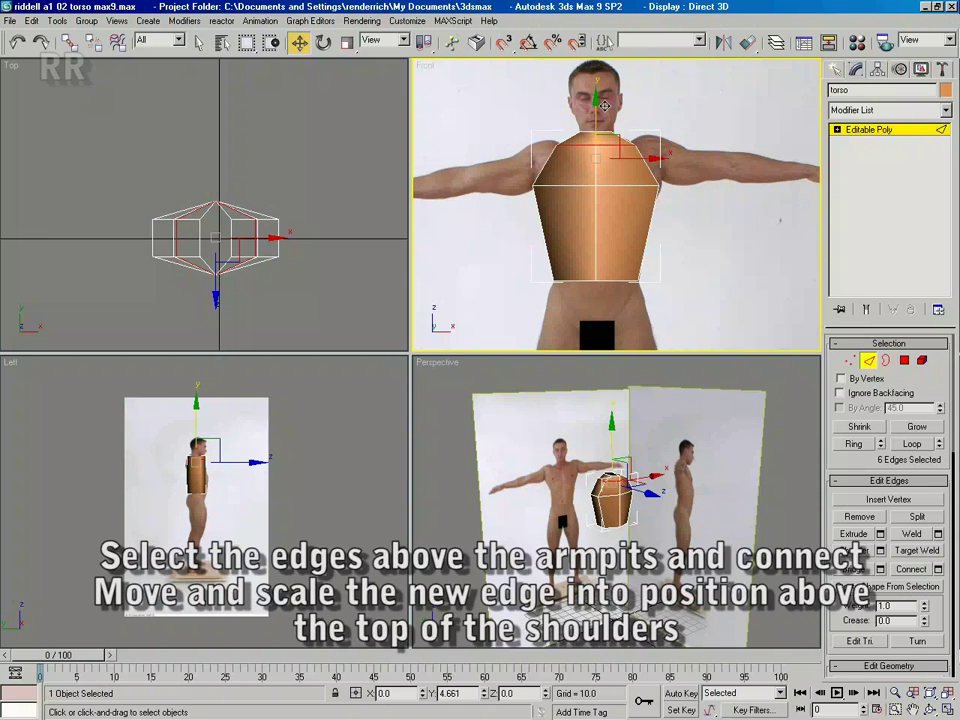
# - Scale the upper edge loop wider along X to match the figure's shoulders in the Front view
pyautogui.rightClick(604, 106)
pyautogui.click(623, 240)
pyautogui.moveTo(651, 147); pyautogui.dragTo(677, 144)
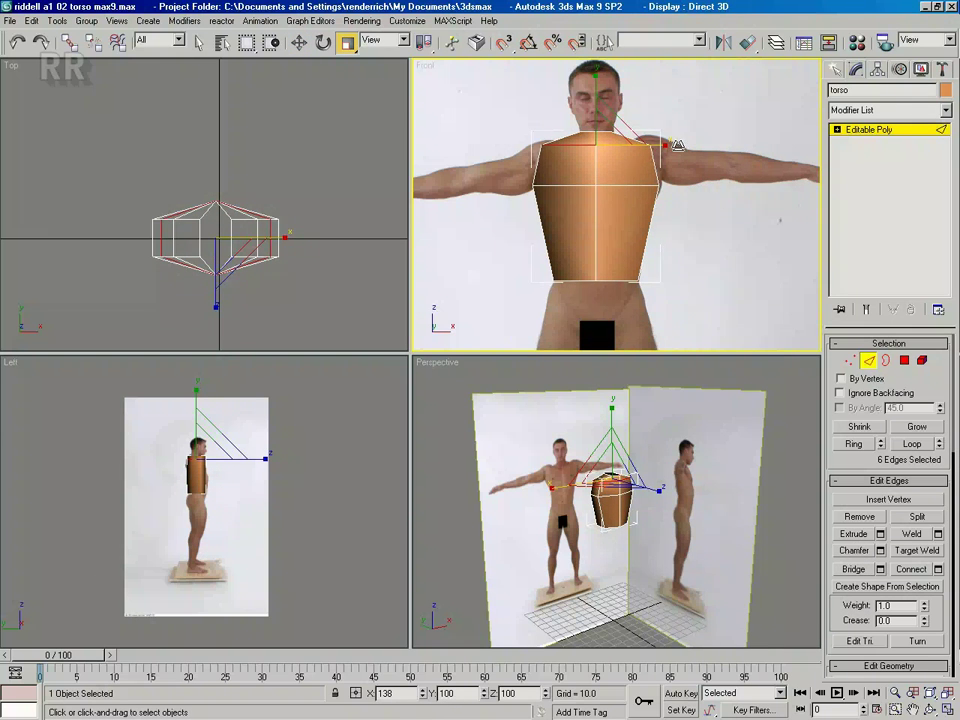
pyautogui.scroll(4, 612, 217)
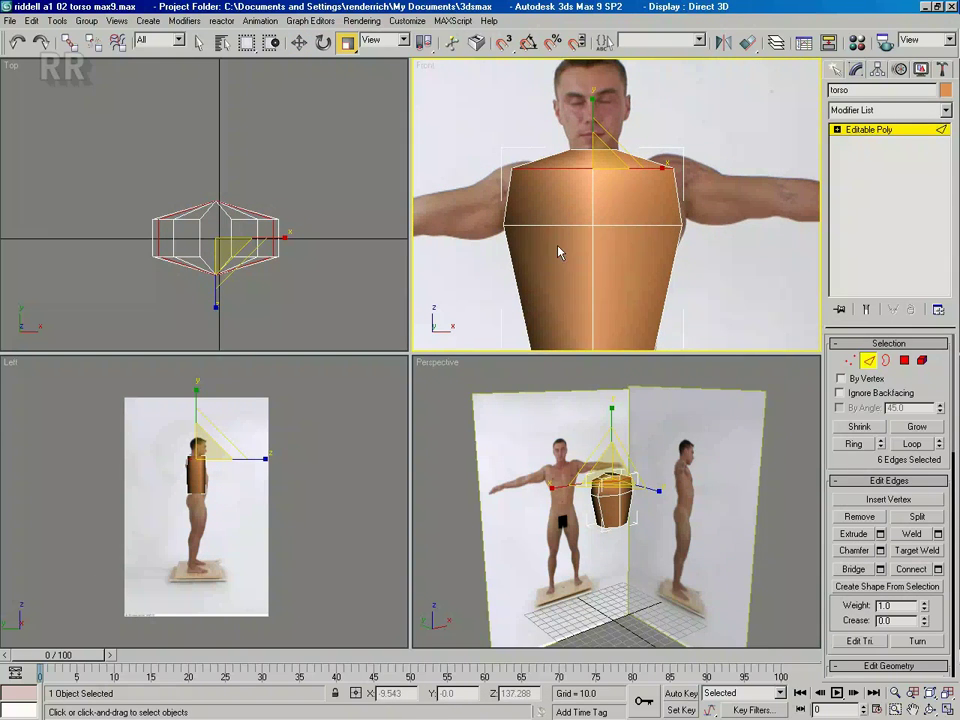
# - Connect the edges above the shoulders with a new edge loop and narrow it to the neck's width
pyautogui.click(481, 162)
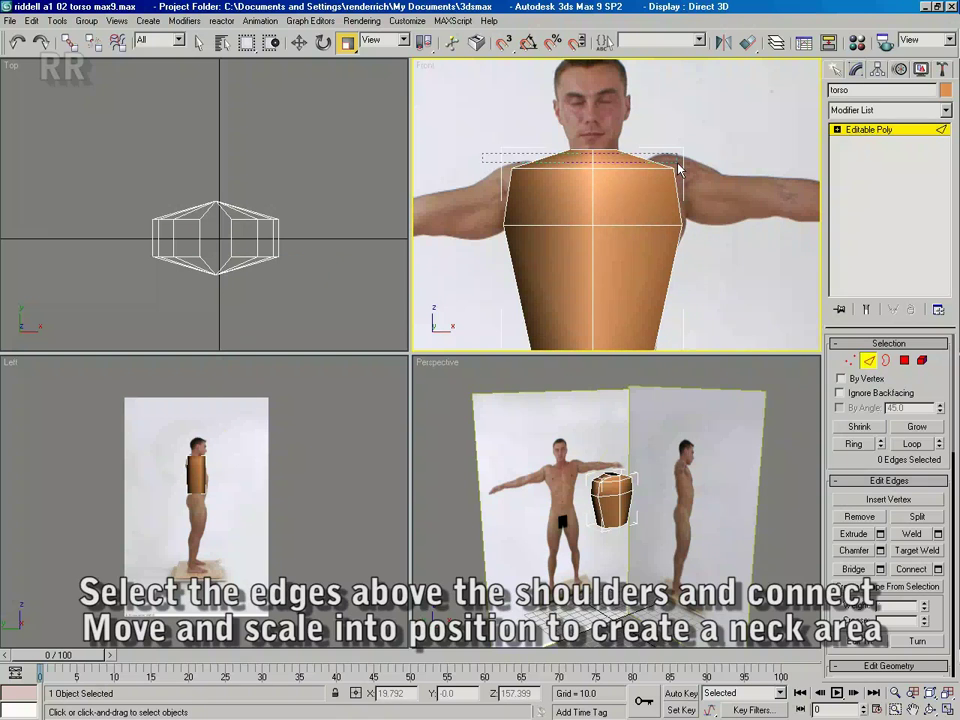
pyautogui.moveTo(677, 167); pyautogui.dragTo(678, 162)
pyautogui.rightClick(595, 198)
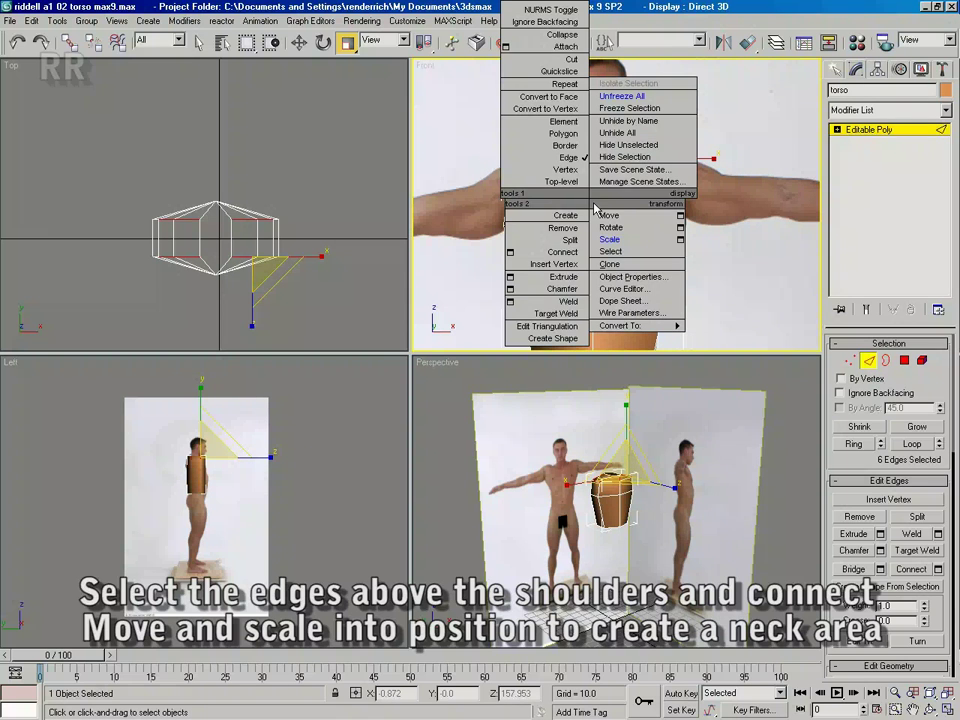
pyautogui.click(566, 256)
pyautogui.moveTo(620, 159); pyautogui.dragTo(586, 188)
# - Connect the ring of vertical edges below the armpits with a new loop and narrow it along X to the waist's width
pyautogui.moveTo(633, 264); pyautogui.dragTo(639, 236, button='middle')
pyautogui.scroll(-2, 645, 217)
pyautogui.moveTo(599, 481); pyautogui.dragTo(608, 471, button='middle')
pyautogui.scroll(5, 606, 466)
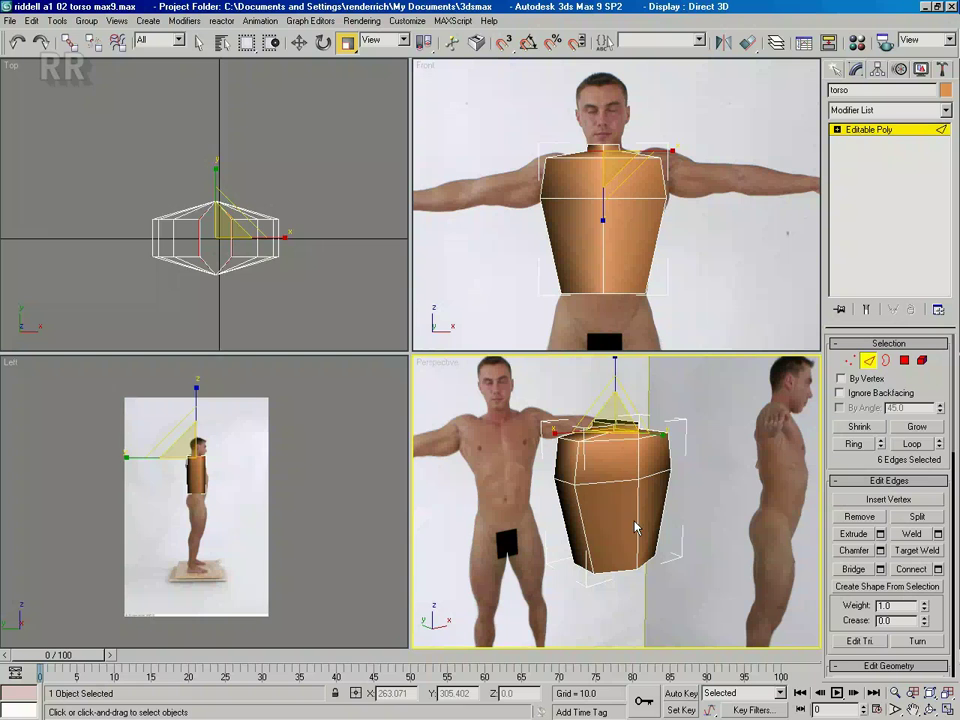
pyautogui.click(633, 527)
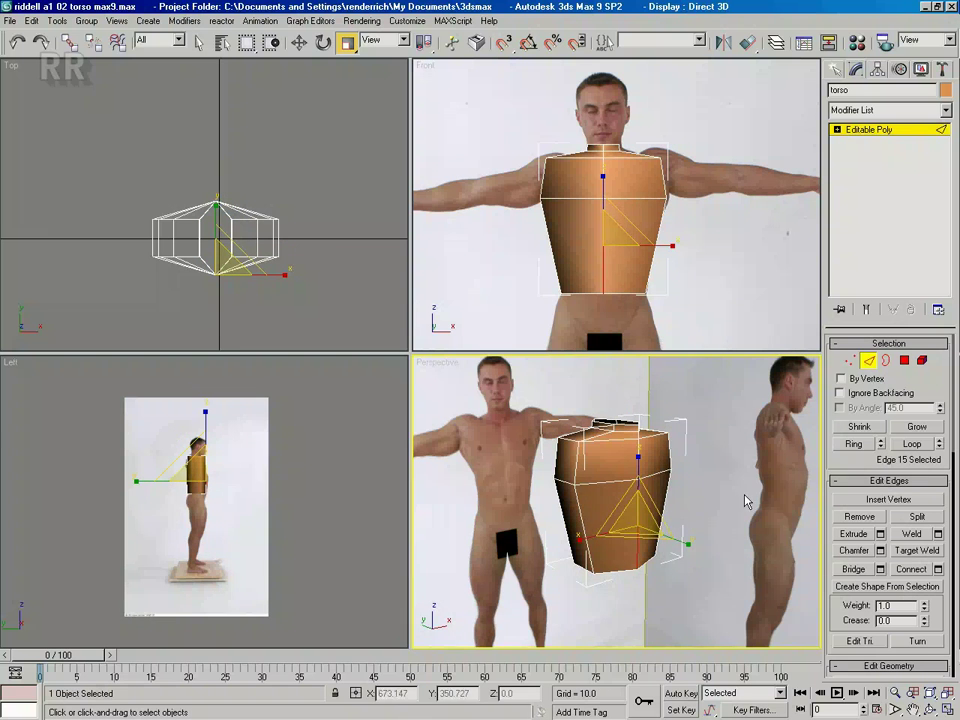
pyautogui.click(855, 444)
pyautogui.click(911, 569)
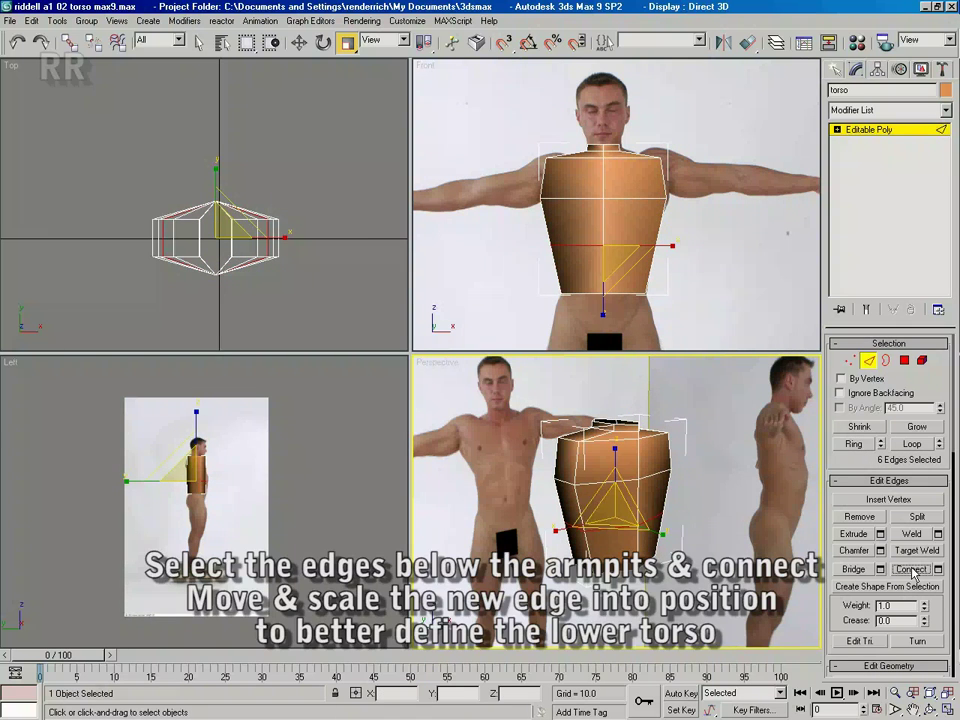
pyautogui.rightClick(668, 302)
pyautogui.moveTo(671, 247); pyautogui.dragTo(663, 246)
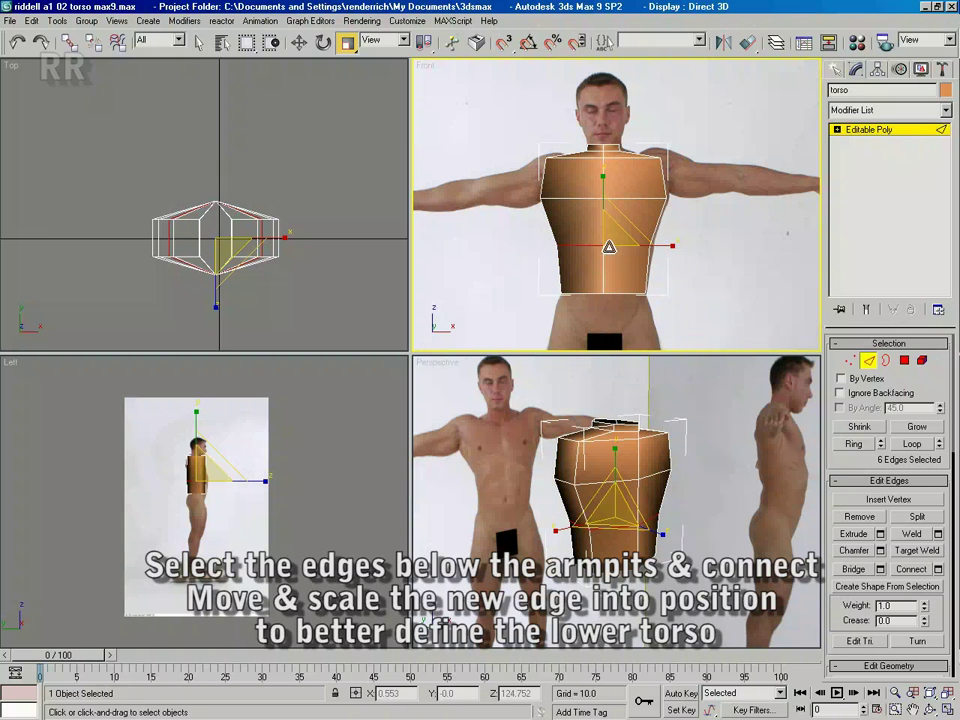
# - Turn on See-Through display in the torso's object properties
pyautogui.rightClick(579, 234)
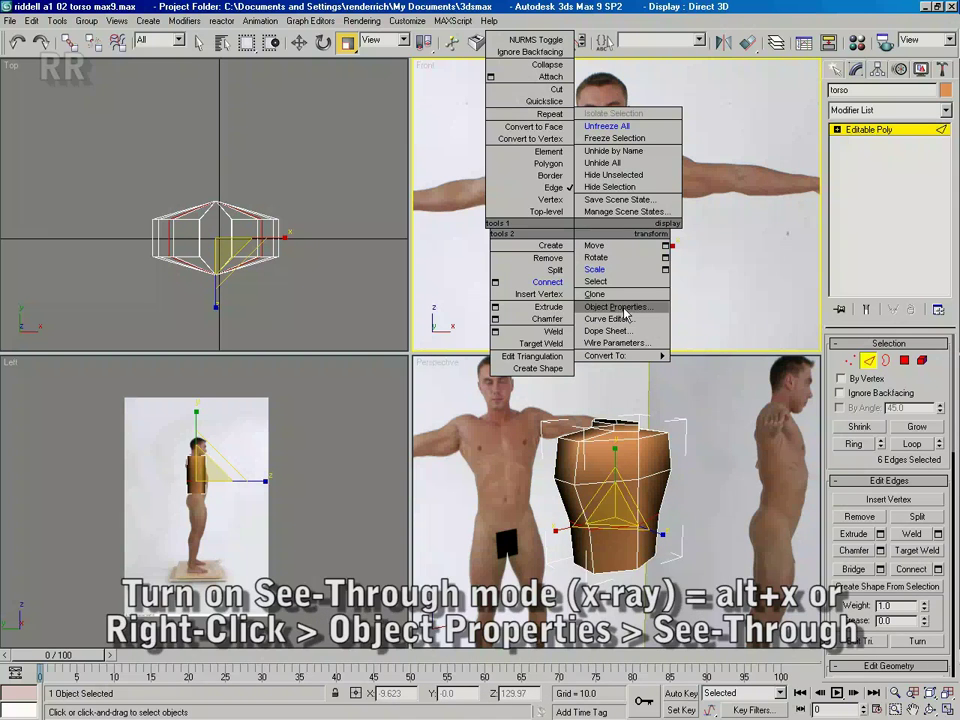
pyautogui.click(622, 307)
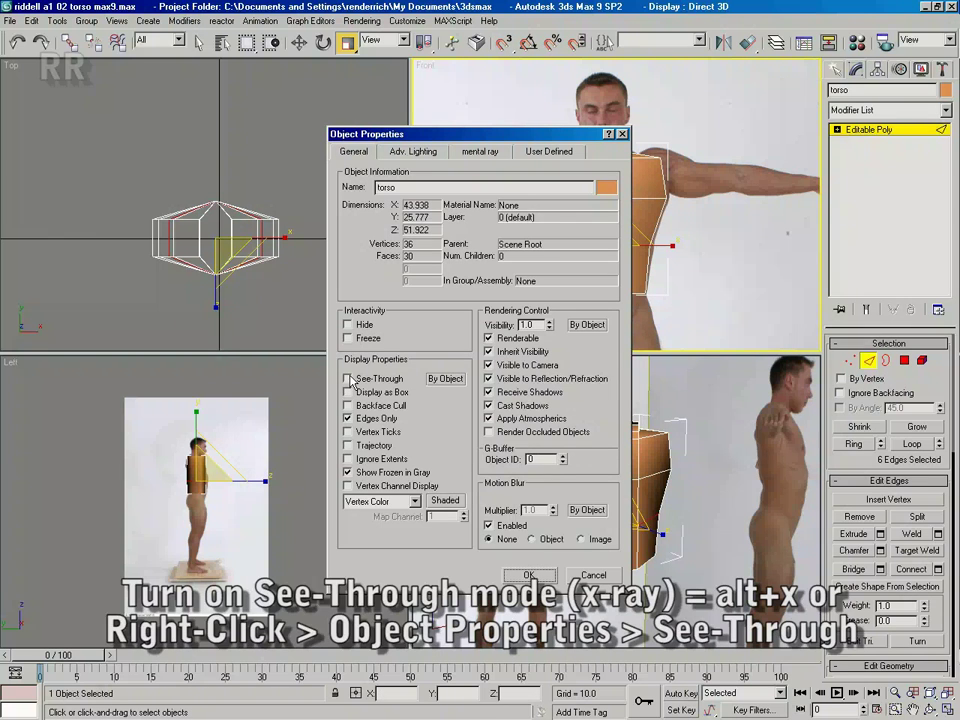
pyautogui.click(532, 574)
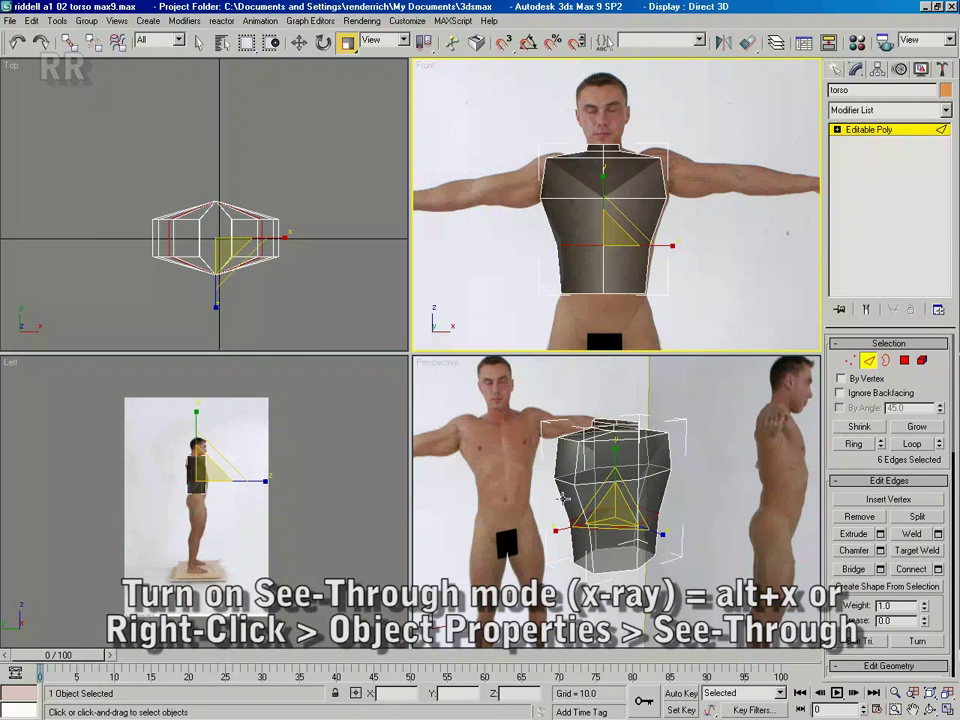
# - Raise the two bottom side vertices at the figure's right hip in the Front view, shifting them slightly inward
pyautogui.scroll(5, 584, 290)
pyautogui.moveTo(584, 290); pyautogui.dragTo(559, 295, button='middle')
pyautogui.press('1')
pyautogui.rightClick(558, 272)
pyautogui.moveTo(533, 277); pyautogui.dragTo(568, 247)
pyautogui.click(572, 289)
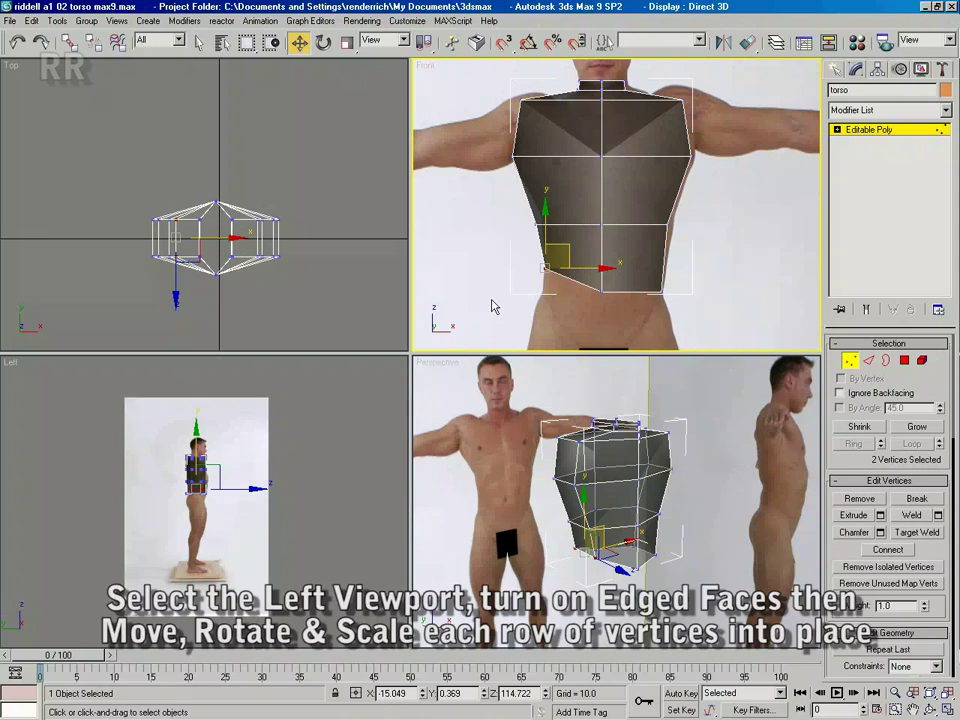
# - Turn on Edged Faces in the Left viewport, zoomed in on the torso
pyautogui.rightClick(212, 477)
pyautogui.scroll(6, 210, 480)
pyautogui.moveTo(202, 495); pyautogui.dragTo(283, 573, button='middle')
pyautogui.rightClick(10, 367)
pyautogui.click(46, 429)
# - Move the bottom and waist vertex rows forward in the Left view and align the armpit row with the side photo
pyautogui.moveTo(245, 613); pyautogui.dragTo(190, 502, button='middle')
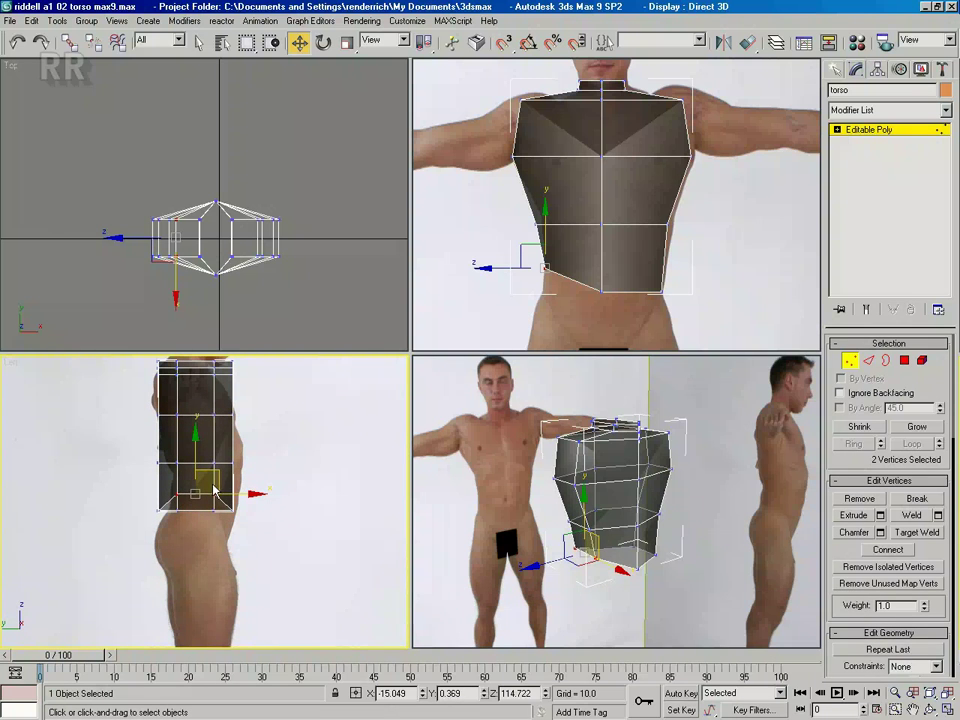
pyautogui.moveTo(243, 512)
pyautogui.mouseDown()
pyautogui.moveTo(249, 522)
pyautogui.moveTo(252, 506)
pyautogui.mouseUp()
pyautogui.moveTo(250, 507); pyautogui.dragTo(258, 532, button='middle')
pyautogui.moveTo(281, 504); pyautogui.dragTo(281, 504)
pyautogui.moveTo(259, 488); pyautogui.dragTo(273, 488)
pyautogui.scroll(5, 226, 476)
pyautogui.moveTo(218, 474); pyautogui.dragTo(202, 548, button='middle')
pyautogui.moveTo(163, 455)
pyautogui.mouseDown(button='middle')
pyautogui.moveTo(159, 516)
pyautogui.moveTo(137, 511)
pyautogui.mouseUp(button='middle')
pyautogui.moveTo(75, 503); pyautogui.dragTo(221, 509)
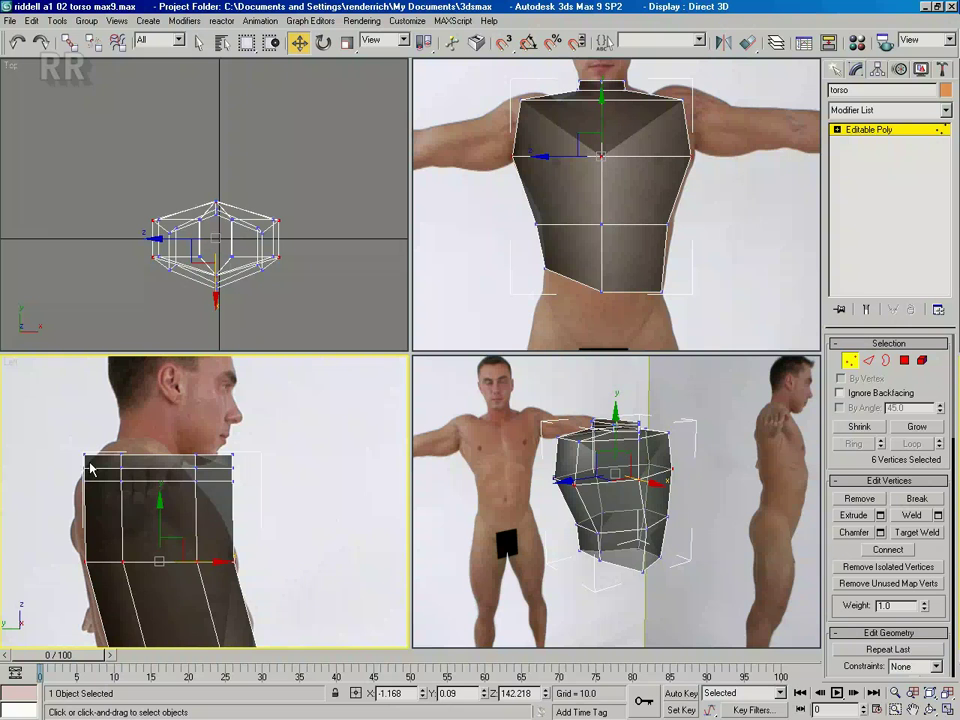
# - Scale the two neck vertex rows narrower along X in the Left view and shift them back over the neck
pyautogui.moveTo(102, 459); pyautogui.dragTo(118, 501, button='middle')
pyautogui.scroll(2, 103, 446)
pyautogui.moveTo(298, 507); pyautogui.dragTo(298, 505)
pyautogui.rightClick(200, 490)
pyautogui.click(236, 529)
pyautogui.moveTo(227, 482); pyautogui.dragTo(175, 449)
pyautogui.rightClick(160, 490)
pyautogui.click(196, 508)
# - Move the shoulder vertex row toward the back in the Left view and scale it to about 76% along X
pyautogui.moveTo(166, 467); pyautogui.dragTo(151, 408, button='middle')
pyautogui.moveTo(20, 433); pyautogui.dragTo(268, 468)
pyautogui.moveTo(197, 455); pyautogui.dragTo(165, 456)
pyautogui.moveTo(181, 467); pyautogui.dragTo(291, 478, button='middle')
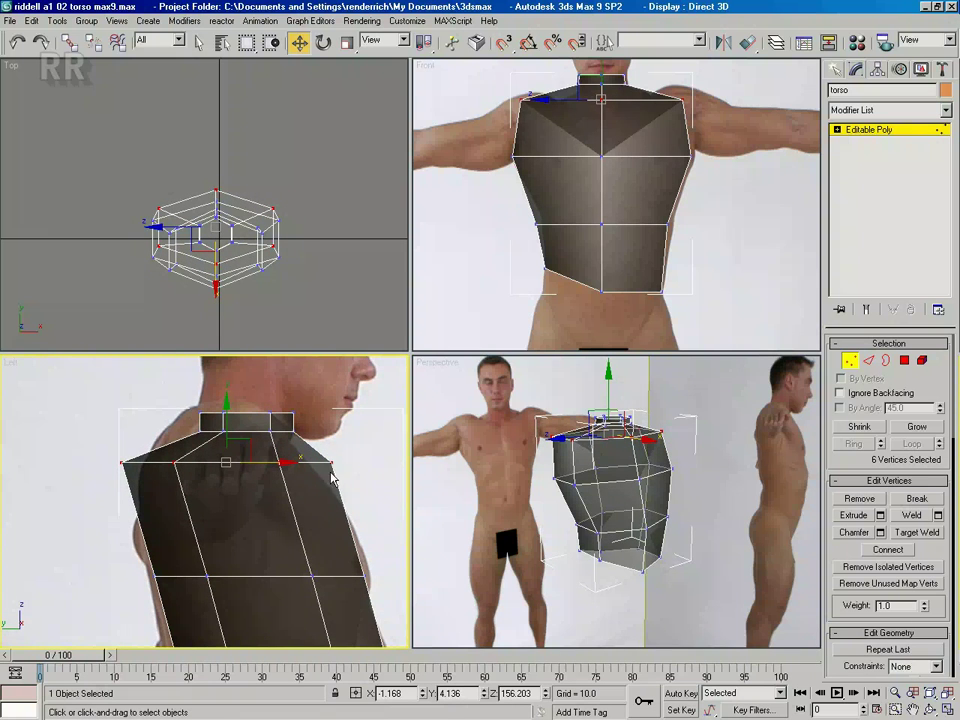
pyautogui.rightClick(255, 464)
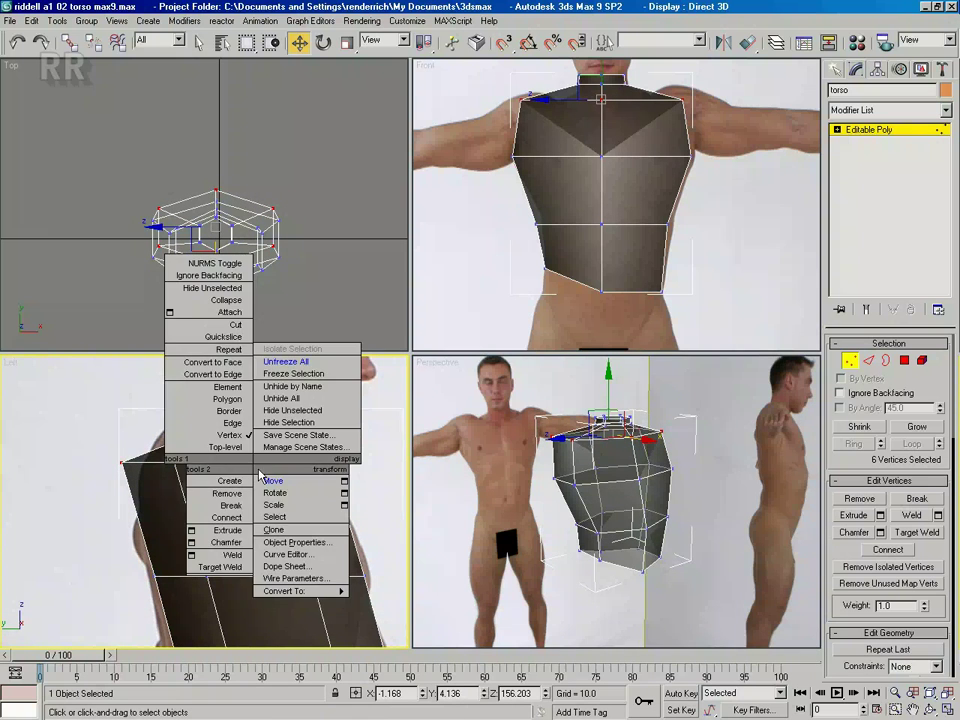
pyautogui.click(275, 507)
pyautogui.moveTo(293, 463); pyautogui.dragTo(278, 471)
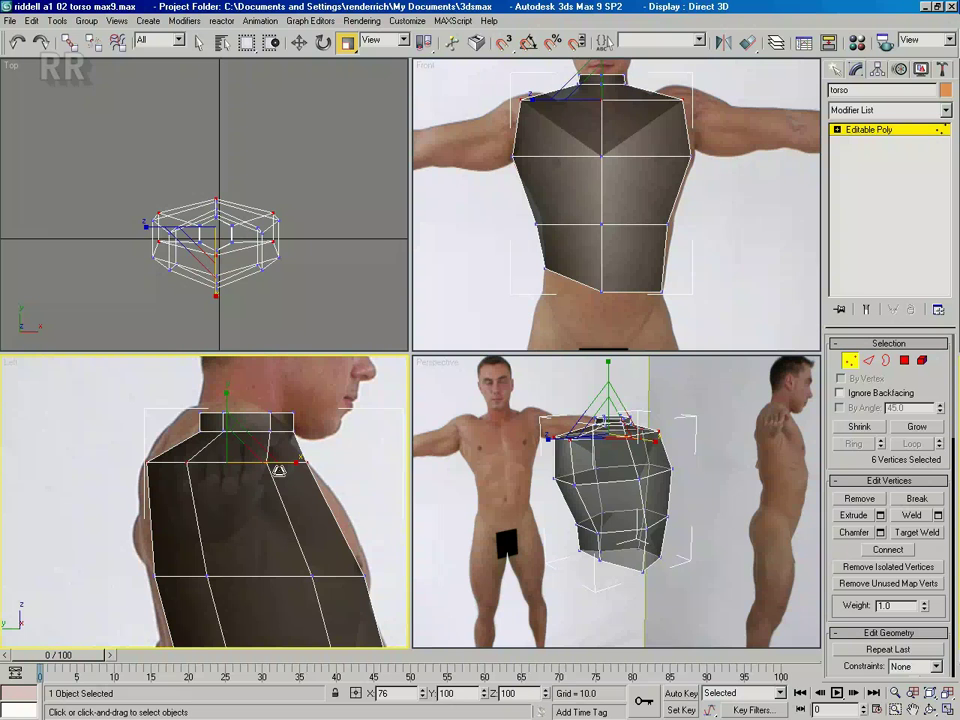
# - Rotate both neck vertex rows in the Left view so they follow the neck's forward tilt
pyautogui.click(172, 420)
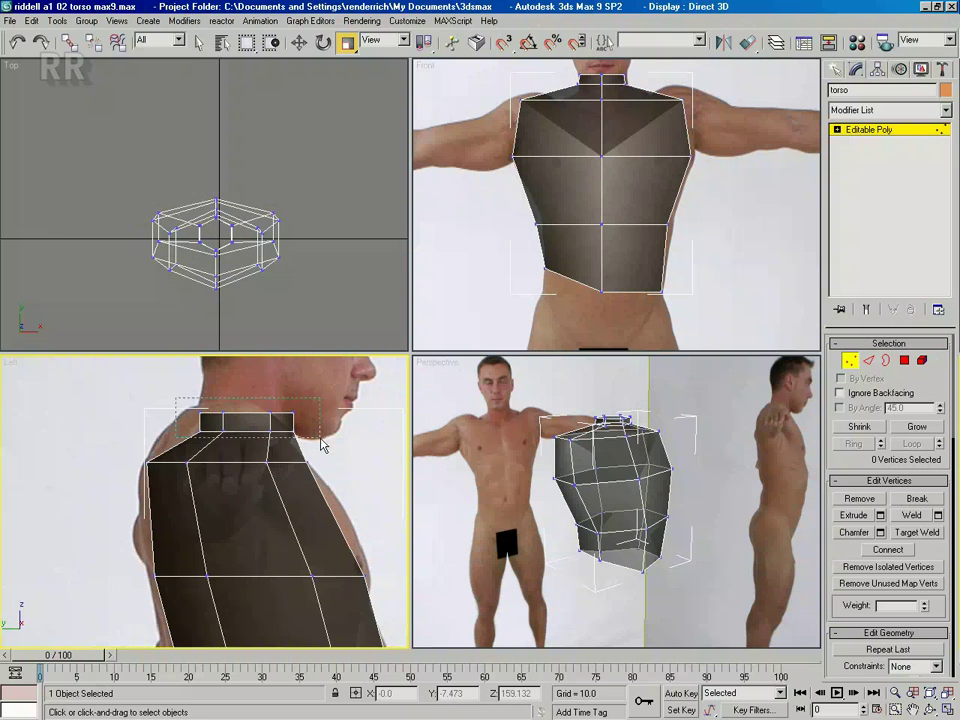
pyautogui.moveTo(320, 438); pyautogui.dragTo(321, 440)
pyautogui.rightClick(286, 425)
pyautogui.click(313, 457)
pyautogui.moveTo(298, 400); pyautogui.dragTo(267, 391)
pyautogui.rightClick(306, 425)
pyautogui.click(318, 441)
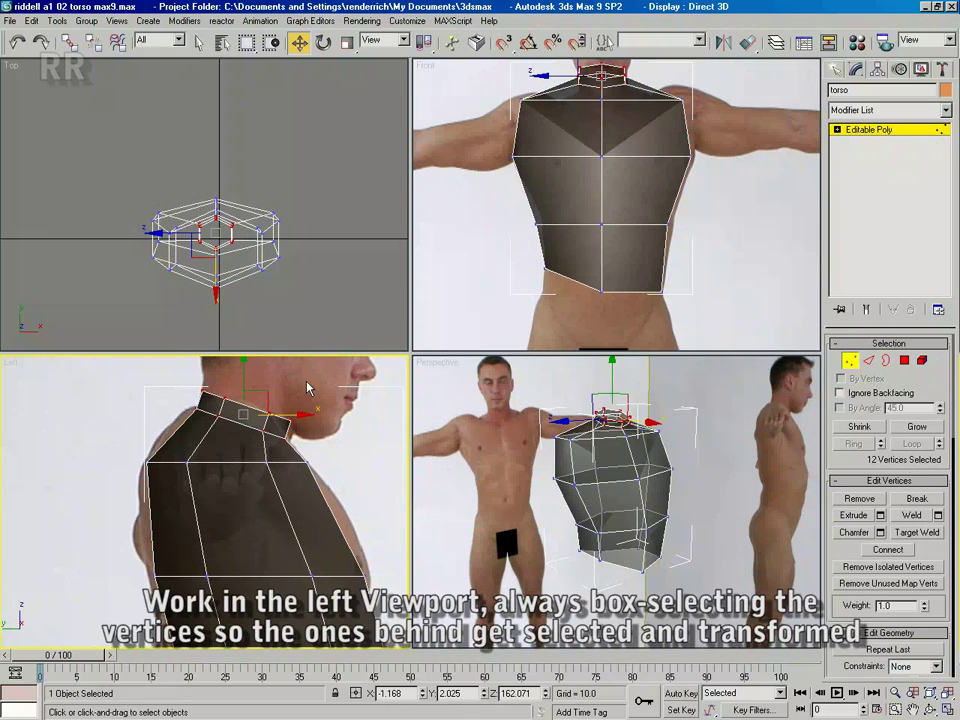
# - Move the front neck vertices slightly forward in the Left view to match the throat
pyautogui.click(307, 384)
pyautogui.moveTo(297, 447); pyautogui.dragTo(297, 406)
pyautogui.click(190, 383)
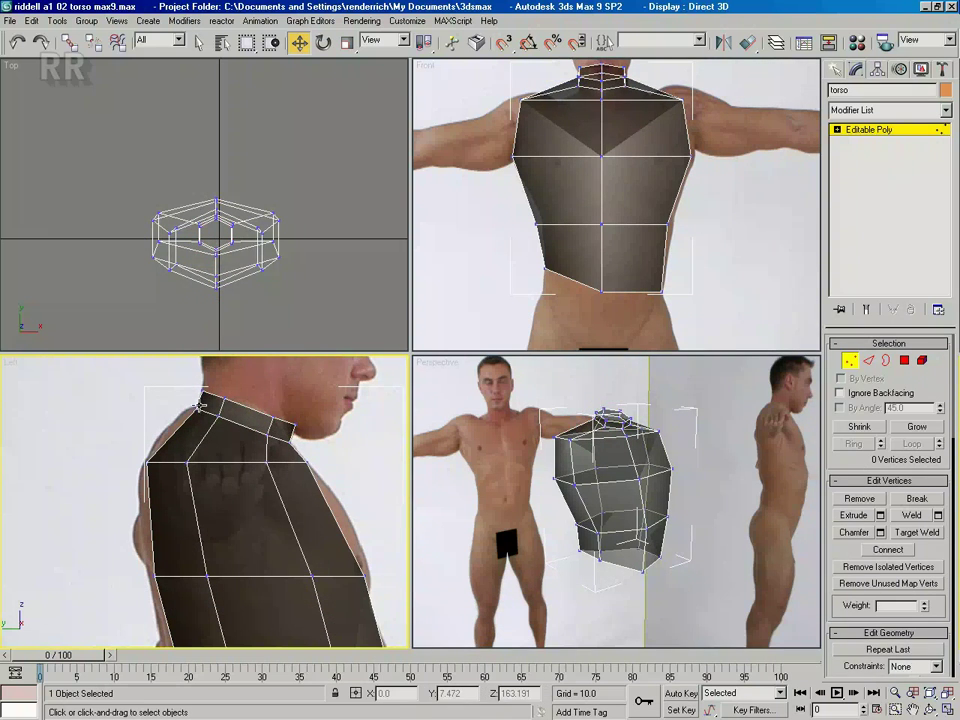
# - Pull the front waist vertex and the front bottom vertex back to the belly's outline in the Left view
pyautogui.moveTo(262, 532); pyautogui.dragTo(224, 454, button='middle')
pyautogui.moveTo(274, 574); pyautogui.dragTo(203, 425, button='middle')
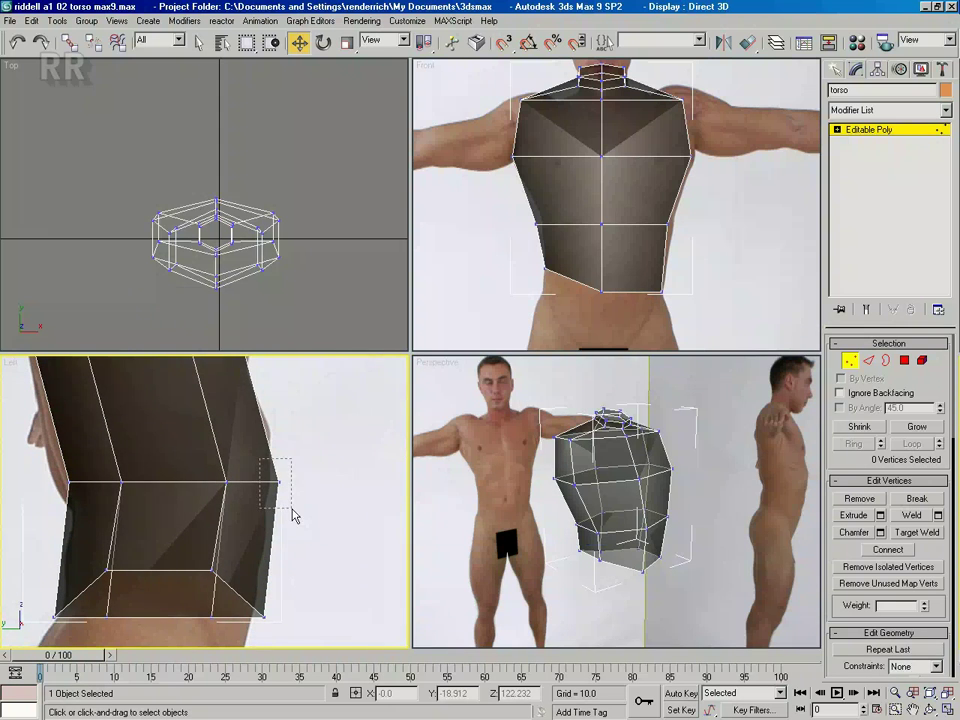
pyautogui.moveTo(292, 508); pyautogui.dragTo(292, 508)
pyautogui.moveTo(300, 463); pyautogui.dragTo(288, 463)
pyautogui.moveTo(297, 517); pyautogui.dragTo(296, 457, button='middle')
pyautogui.click(265, 558)
pyautogui.moveTo(288, 541); pyautogui.dragTo(275, 537)
# - Move the bottom back vertex slightly forward in the Left view to match the lower back
pyautogui.moveTo(107, 577); pyautogui.dragTo(181, 549, button='middle')
pyautogui.click(126, 528)
pyautogui.moveTo(141, 514); pyautogui.dragTo(149, 514)
pyautogui.moveTo(156, 499); pyautogui.dragTo(148, 469, button='middle')
pyautogui.scroll(-3, 165, 445)
pyautogui.moveTo(204, 406); pyautogui.dragTo(205, 534, button='middle')
pyautogui.moveTo(179, 585); pyautogui.dragTo(270, 592)
pyautogui.moveTo(238, 493); pyautogui.dragTo(225, 620, button='middle')
pyautogui.moveTo(198, 509)
pyautogui.mouseDown(button='middle')
pyautogui.moveTo(210, 433)
pyautogui.moveTo(236, 510)
pyautogui.moveTo(185, 512)
pyautogui.mouseUp(button='middle')
# - Select all polygons on the figure's left half of the torso in the Front view and delete them
pyautogui.moveTo(625, 243); pyautogui.dragTo(589, 263, button='middle')
pyautogui.click(660, 261)
pyautogui.moveTo(658, 262); pyautogui.dragTo(637, 269, button='middle')
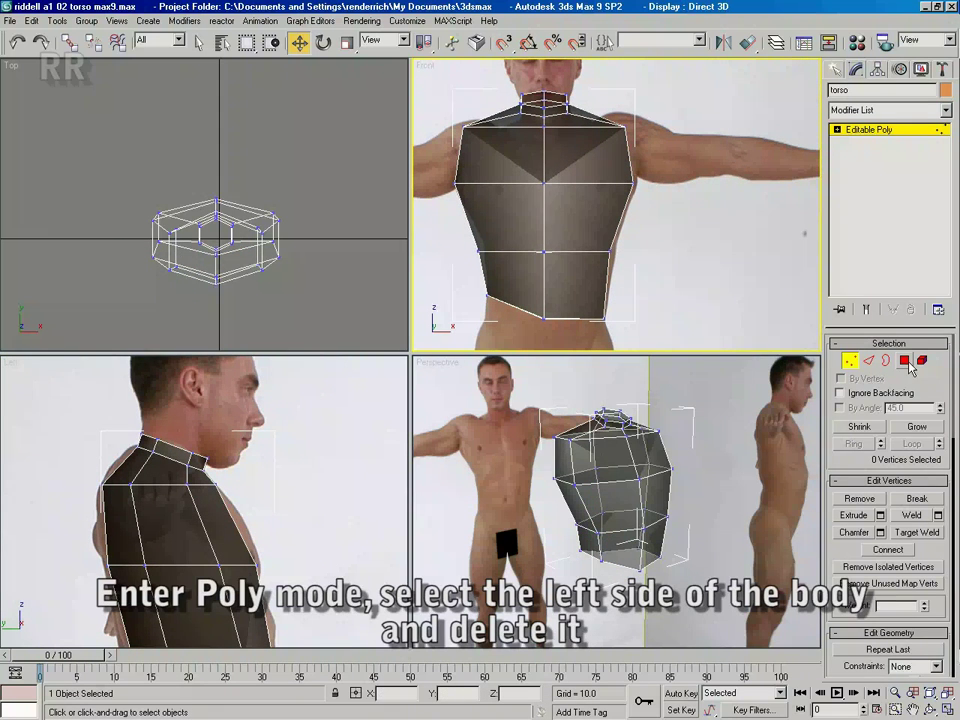
pyautogui.click(905, 361)
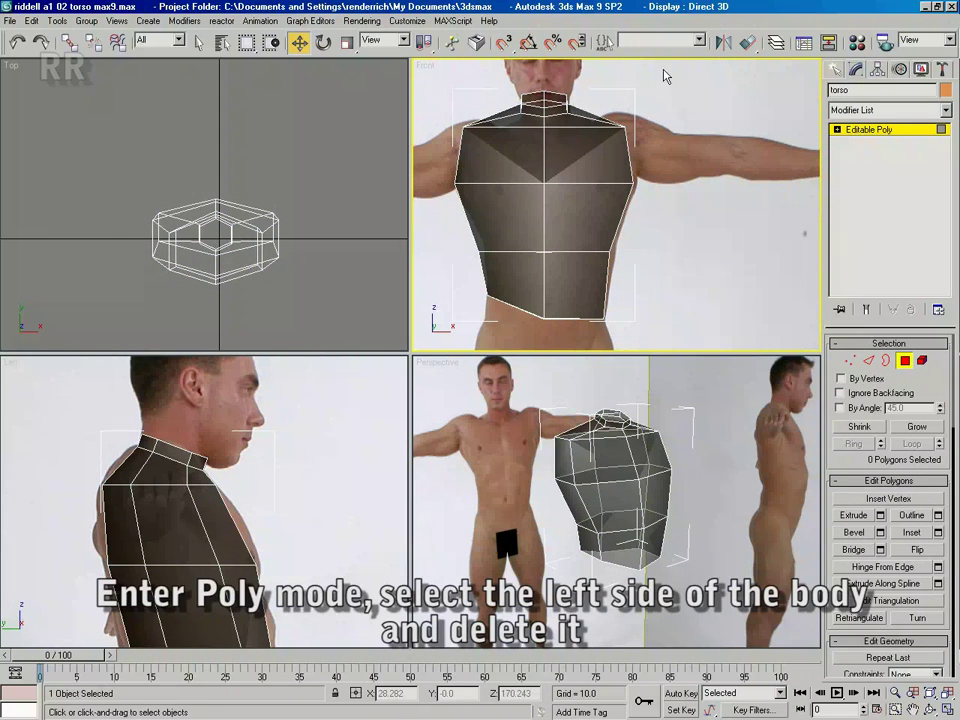
pyautogui.moveTo(556, 349); pyautogui.dragTo(557, 350)
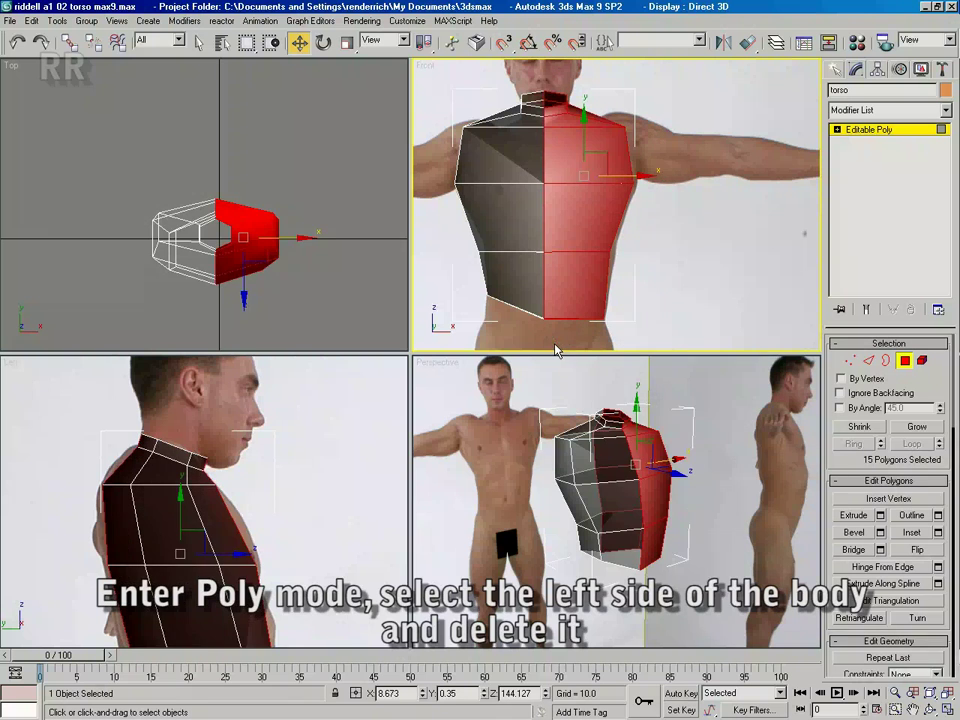
pyautogui.press('Delete')
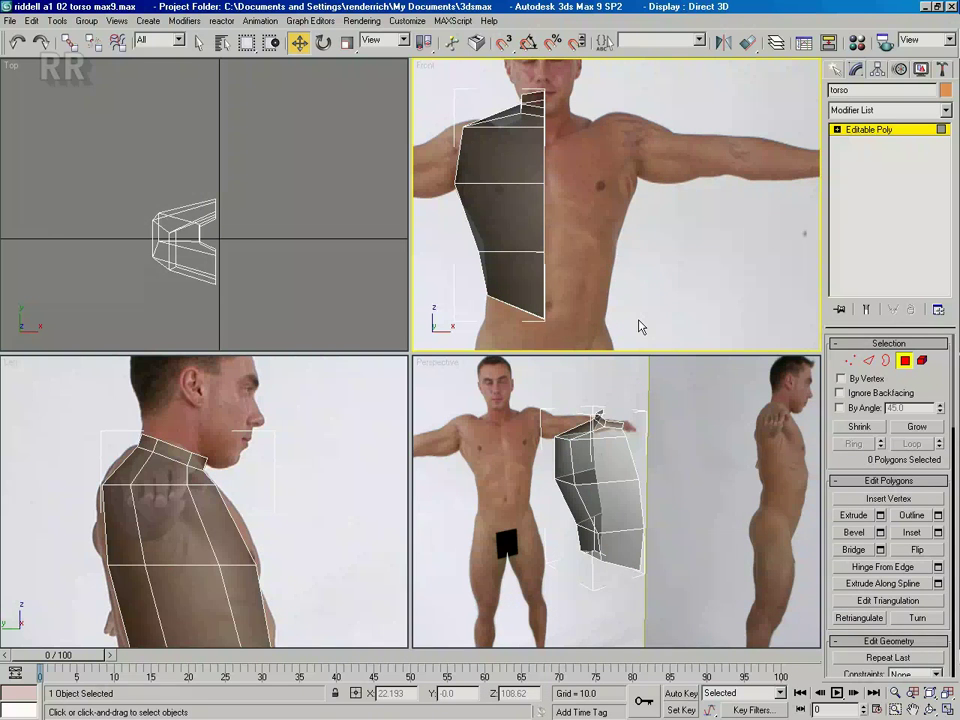
# - Add a Symmetry modifier to the half torso with mirror axis X and Flip enabled
pyautogui.click(870, 130)
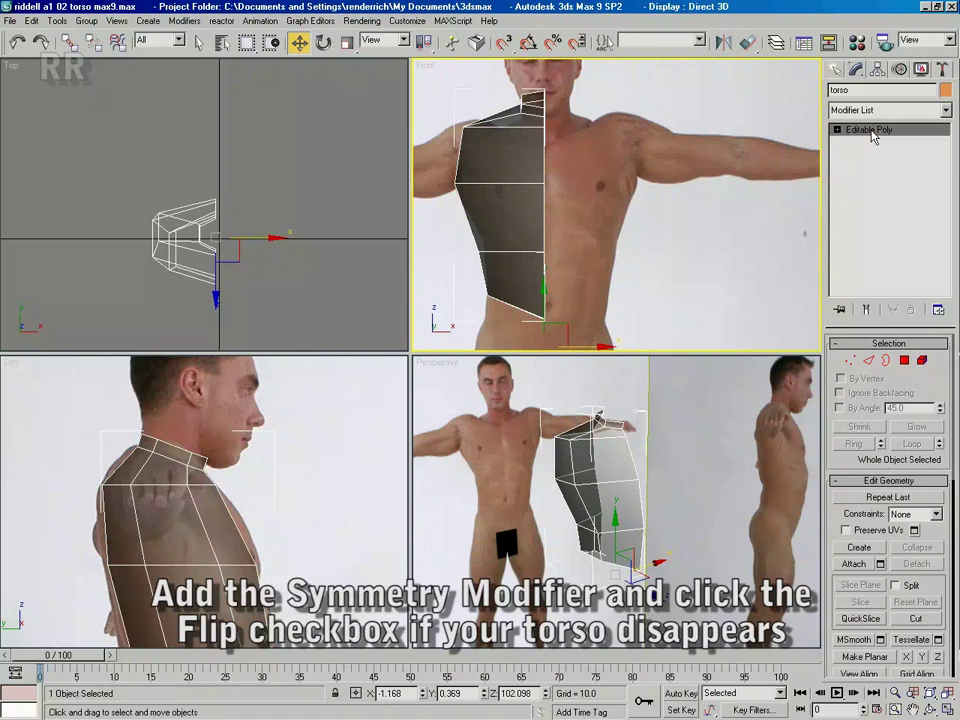
pyautogui.click(946, 111)
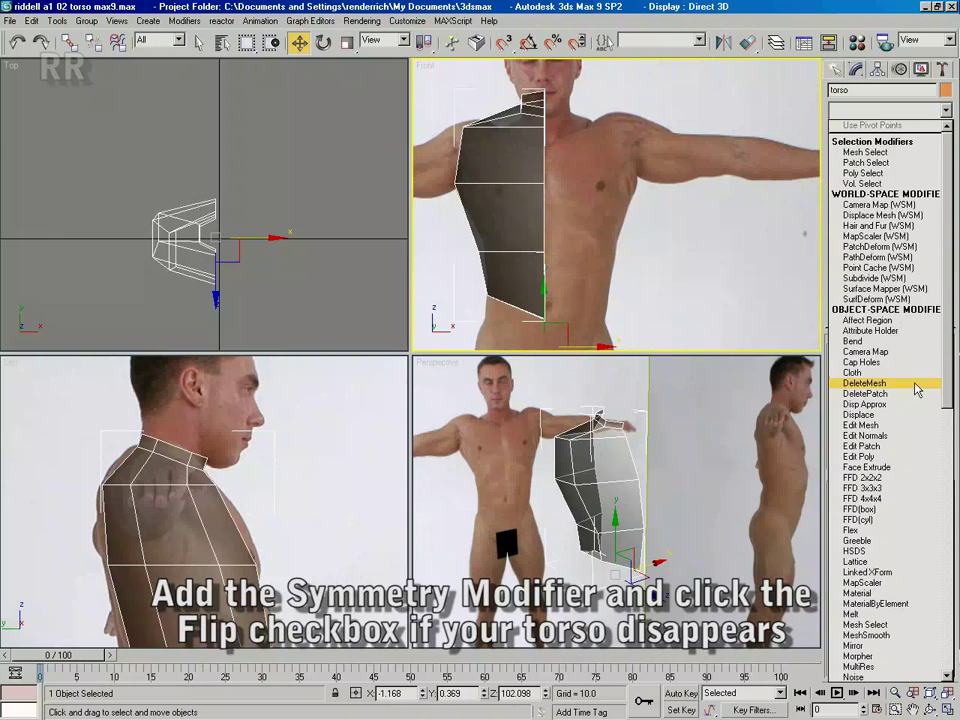
pyautogui.scroll(-6, 865, 400)
pyautogui.scroll(-10, 865, 440)
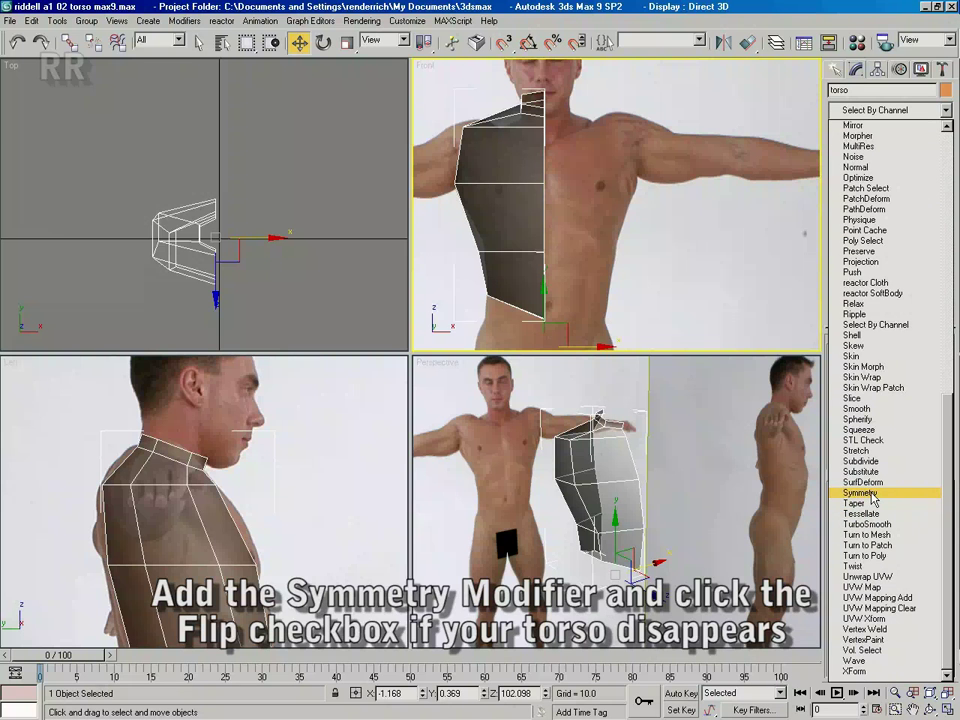
pyautogui.click(870, 491)
pyautogui.moveTo(562, 278); pyautogui.dragTo(580, 232, button='middle')
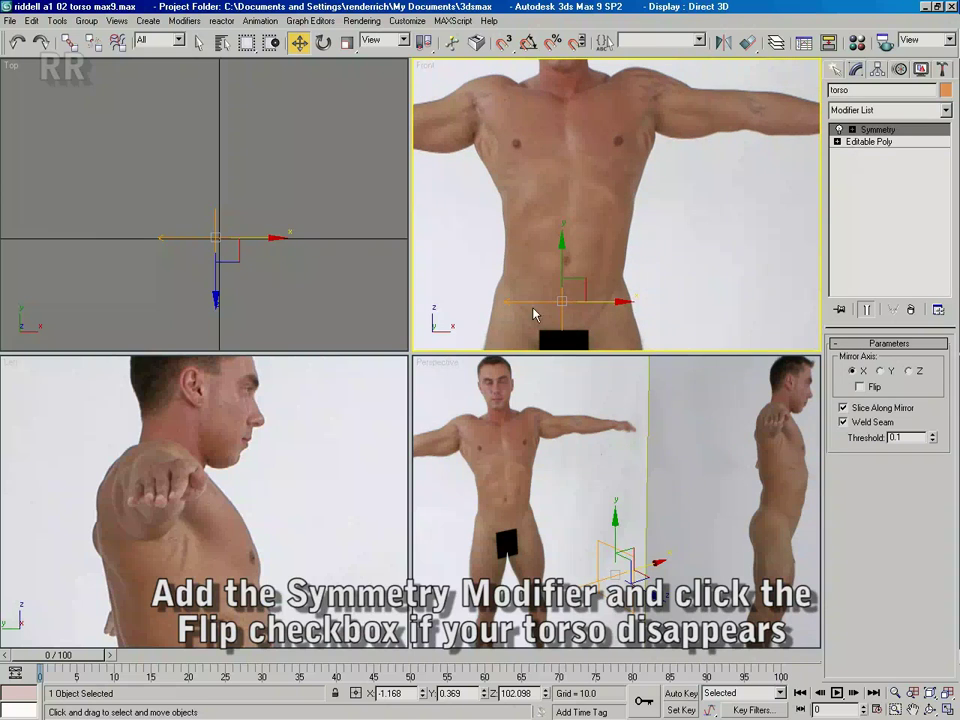
pyautogui.click(860, 387)
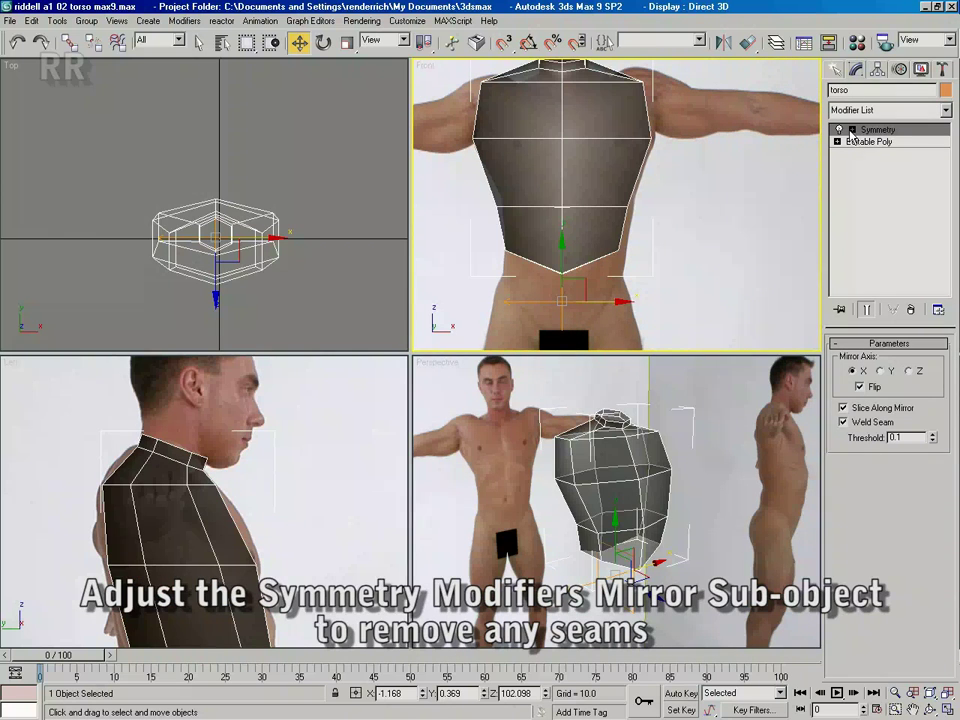
# - Shift the Symmetry mirror along X to close the centre seam, and move the whole torso about 1.3 along X onto the figure
pyautogui.click(878, 142)
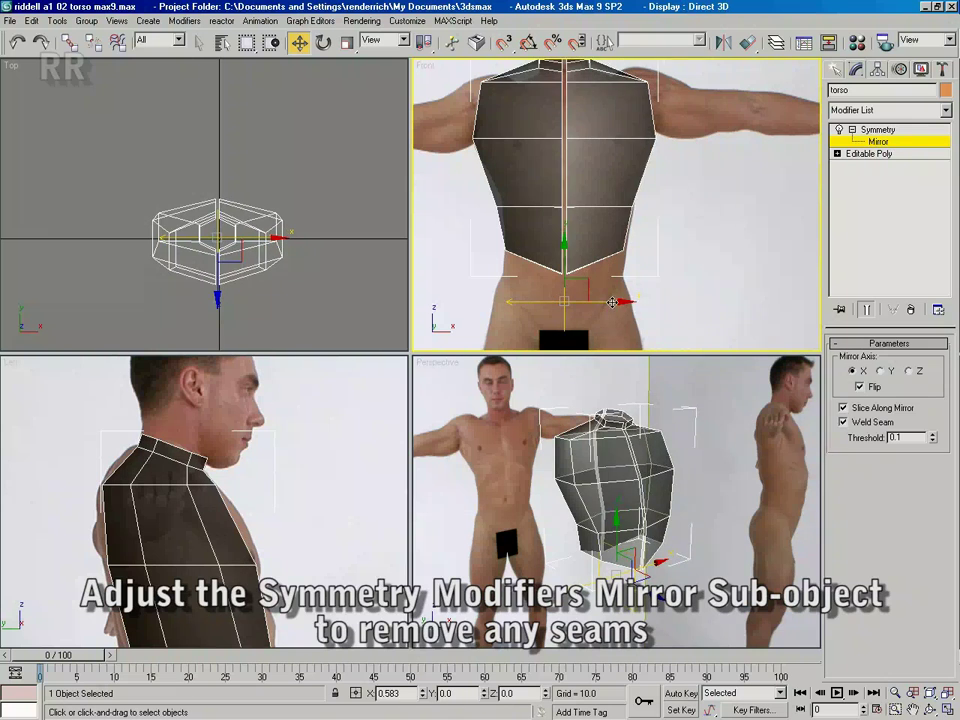
pyautogui.moveTo(609, 304); pyautogui.dragTo(608, 306)
pyautogui.moveTo(657, 246); pyautogui.dragTo(669, 278, button='middle')
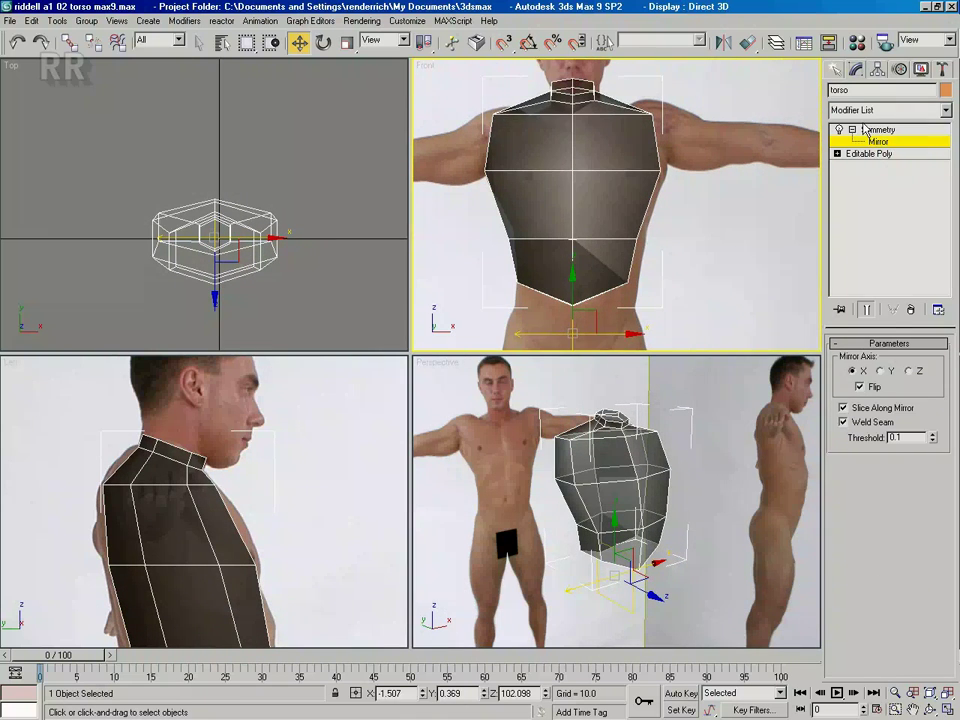
pyautogui.click(868, 130)
pyautogui.moveTo(613, 333); pyautogui.dragTo(619, 333)
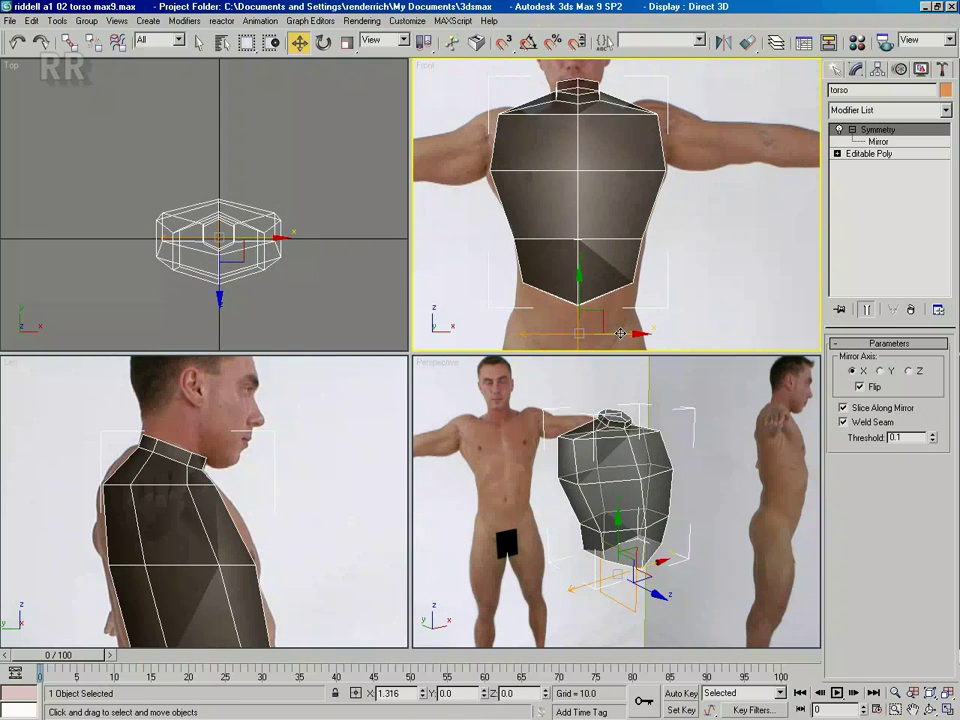
# - Return to the Editable Poly's vertices with Show End Result on, so the mirrored half is displayed during editing
pyautogui.click(866, 154)
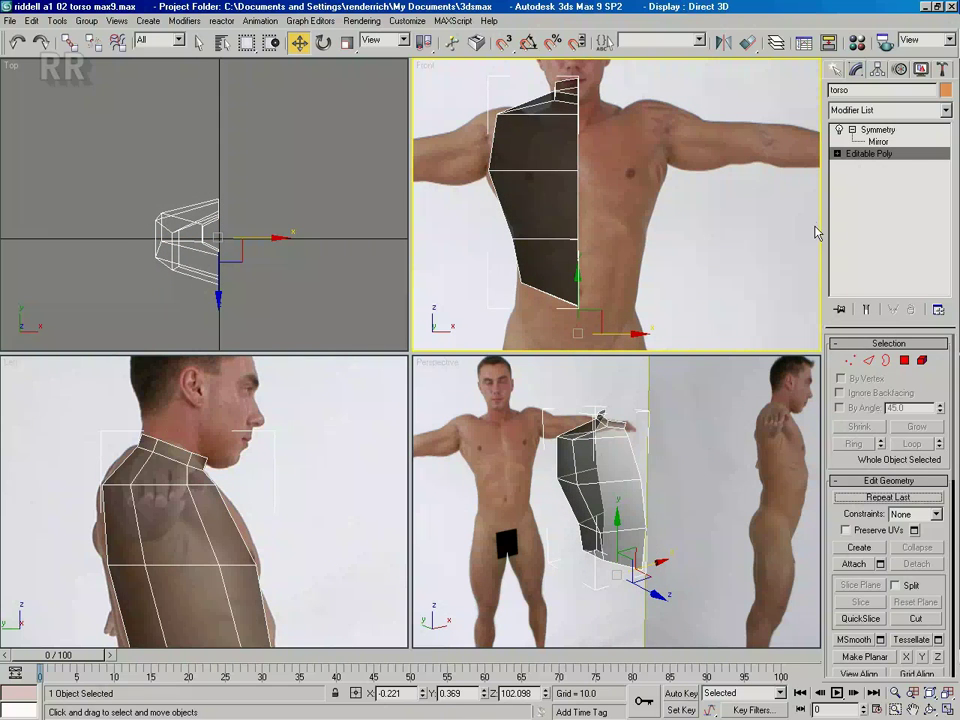
pyautogui.click(867, 311)
pyautogui.click(850, 362)
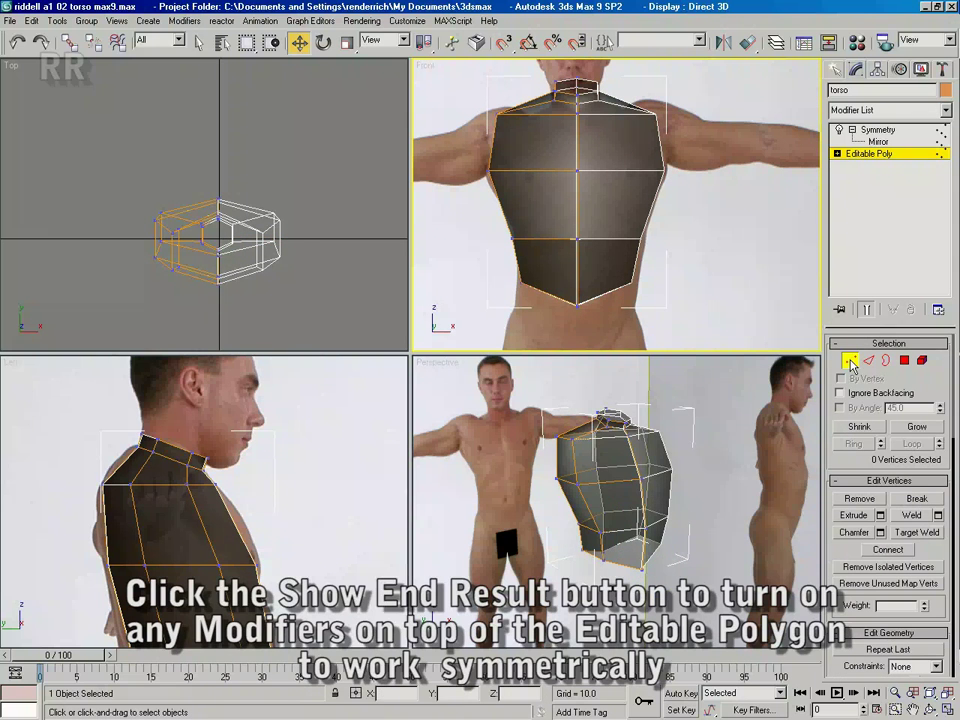
# - Adjust the side vertices at hip, waist and armpit to the figure's outline and lower the chest's centre vertices in the Front view
pyautogui.moveTo(514, 282); pyautogui.dragTo(536, 222)
pyautogui.moveTo(474, 185); pyautogui.dragTo(507, 151)
pyautogui.moveTo(590, 188); pyautogui.dragTo(575, 137)
pyautogui.click(557, 157)
# - Ring-select the horizontal edges across the torso's front, connect them with a new vertical edge line, and move it forward to round the chest
pyautogui.moveTo(584, 207); pyautogui.dragTo(598, 231, button='middle')
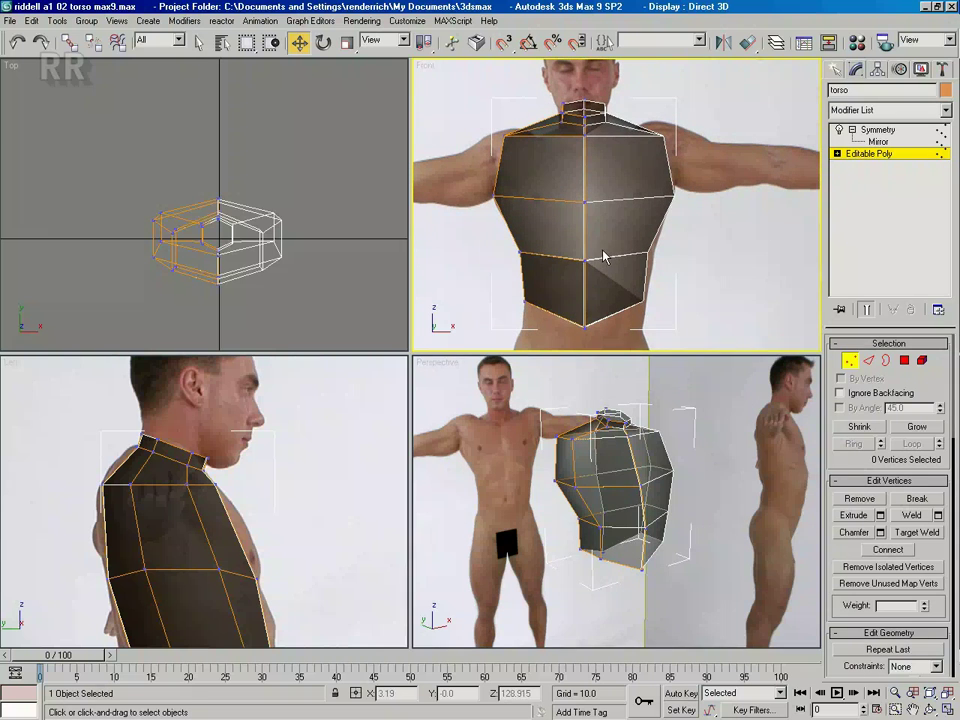
pyautogui.click(869, 361)
pyautogui.click(495, 279)
pyautogui.moveTo(620, 467)
pyautogui.mouseDown(button='middle')
pyautogui.moveTo(606, 450)
pyautogui.moveTo(606, 483)
pyautogui.moveTo(590, 515)
pyautogui.mouseUp(button='middle')
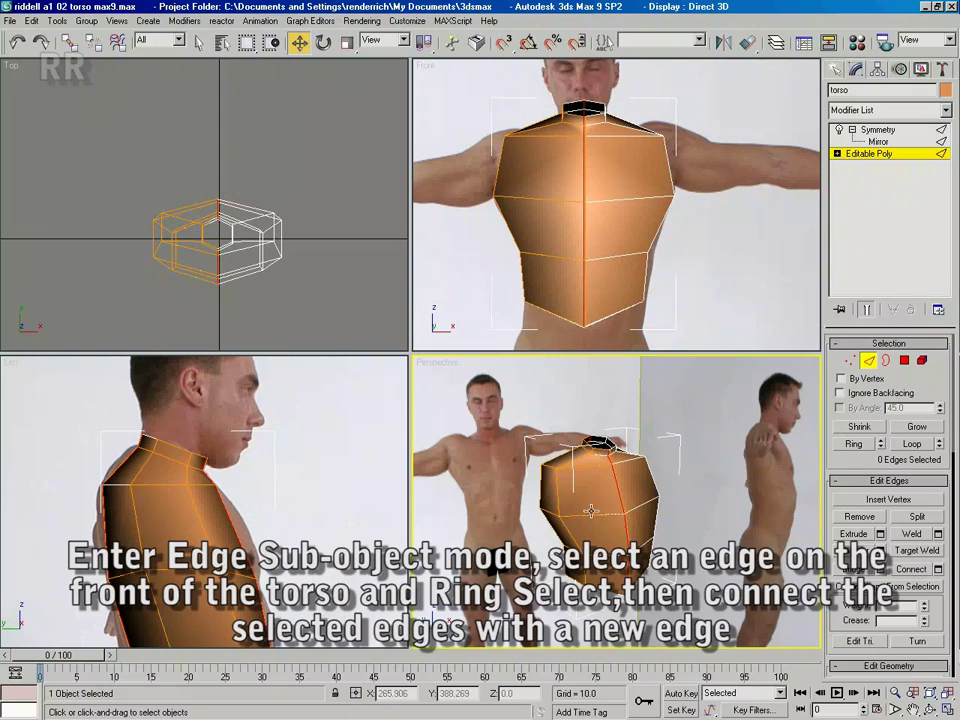
pyautogui.click(591, 511)
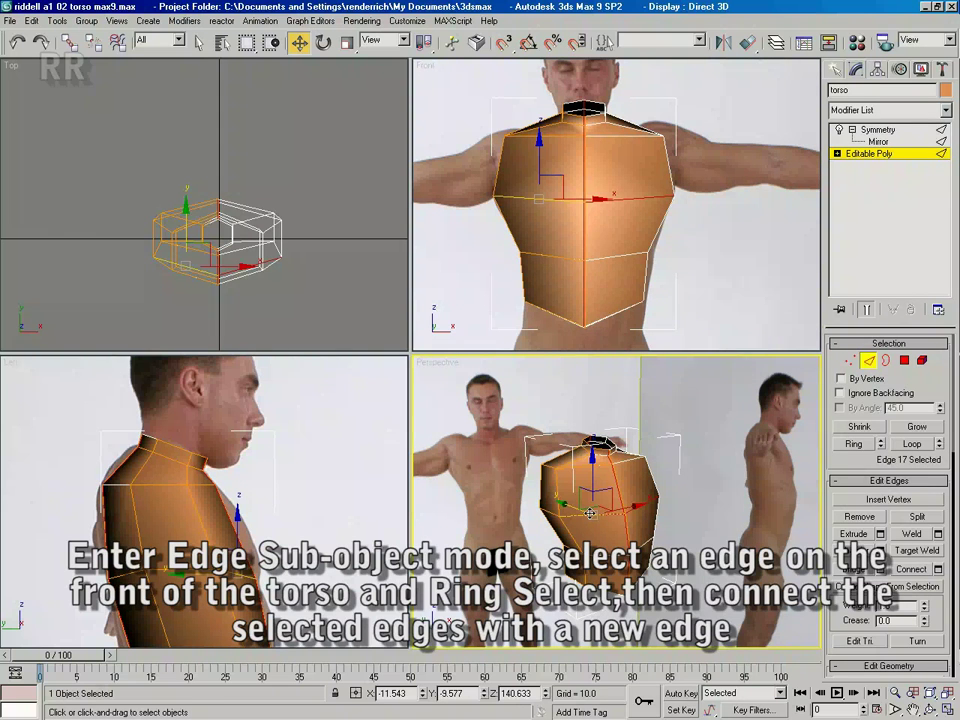
pyautogui.click(855, 444)
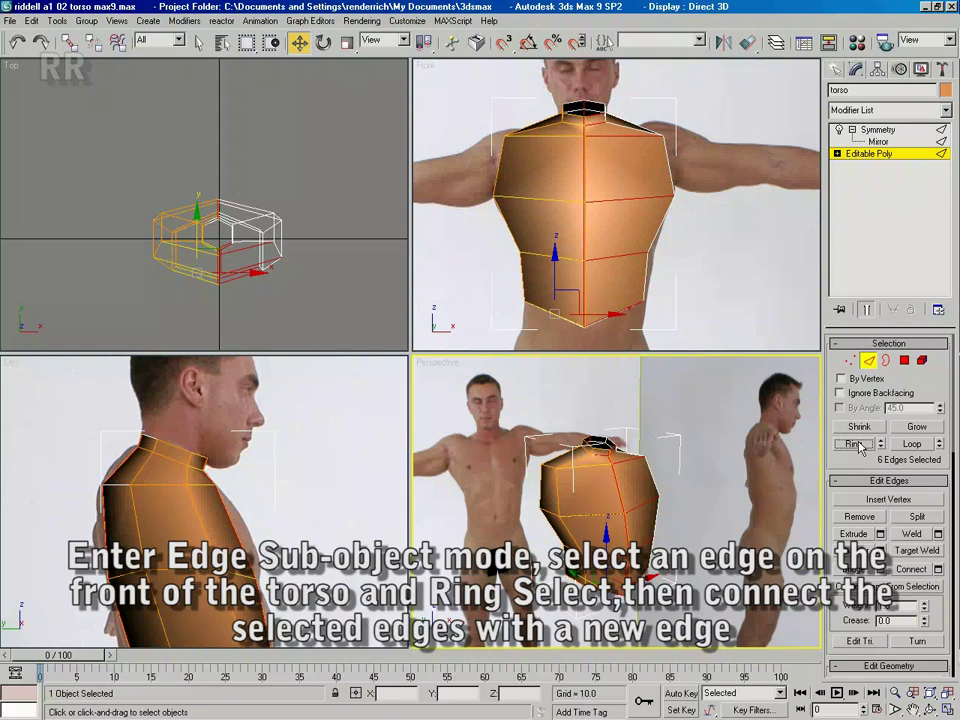
pyautogui.click(910, 570)
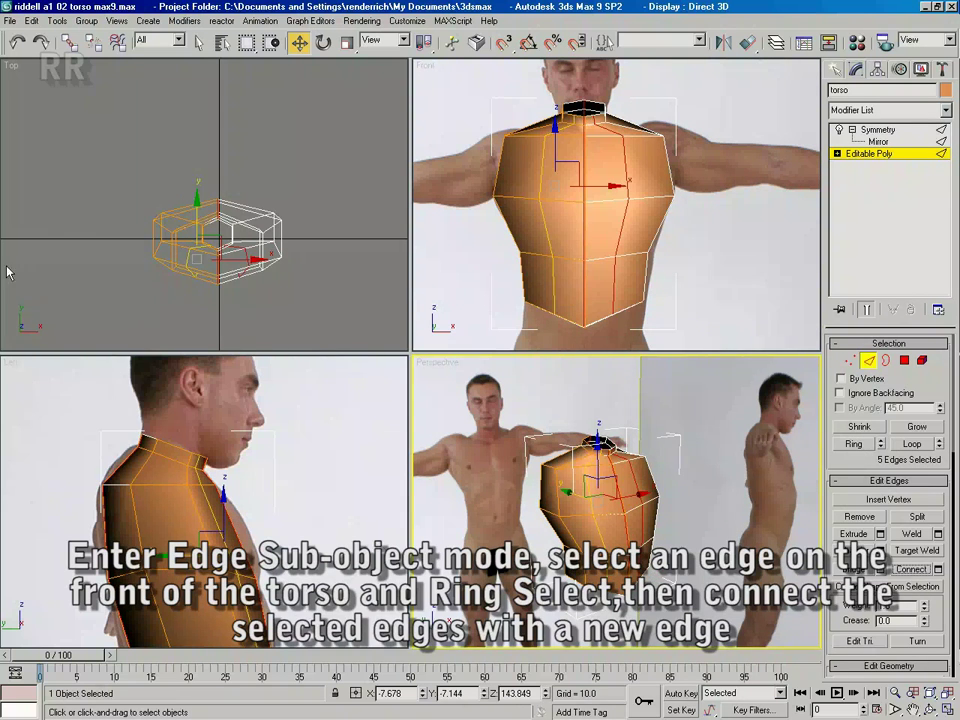
pyautogui.moveTo(248, 556); pyautogui.dragTo(241, 457, button='middle')
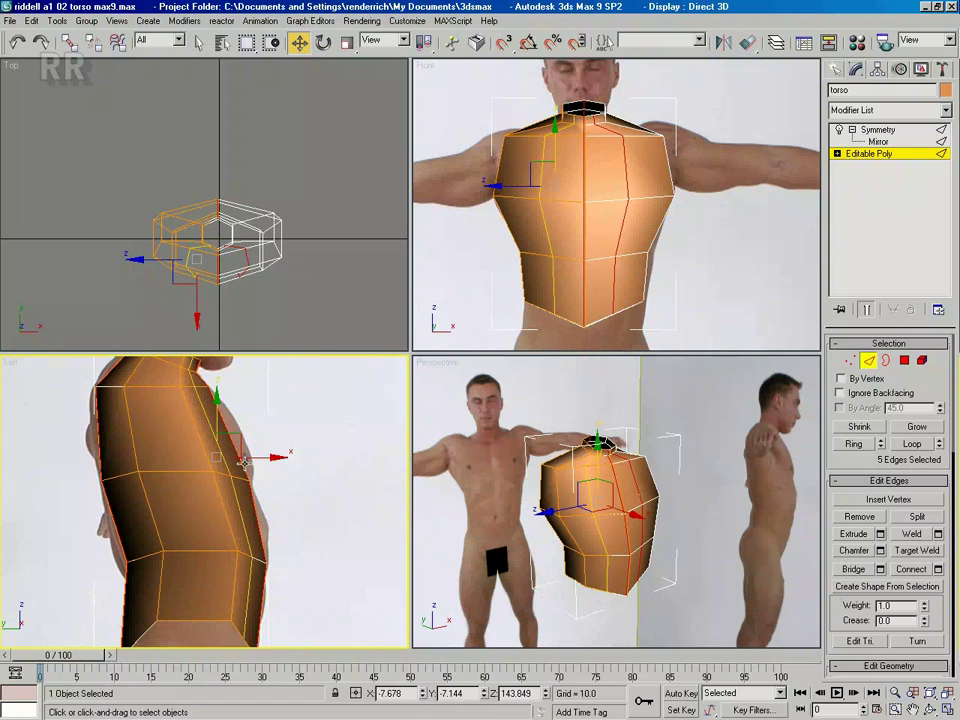
pyautogui.moveTo(278, 456); pyautogui.dragTo(283, 455)
# - Ring-select the horizontal edges across the back, connect them with a new vertical edge line, and move it about 0.8 backward
pyautogui.rightClick(718, 557)
pyautogui.click(930, 709)
pyautogui.moveTo(594, 514); pyautogui.dragTo(757, 540)
pyautogui.rightClick(757, 540)
pyautogui.click(609, 516)
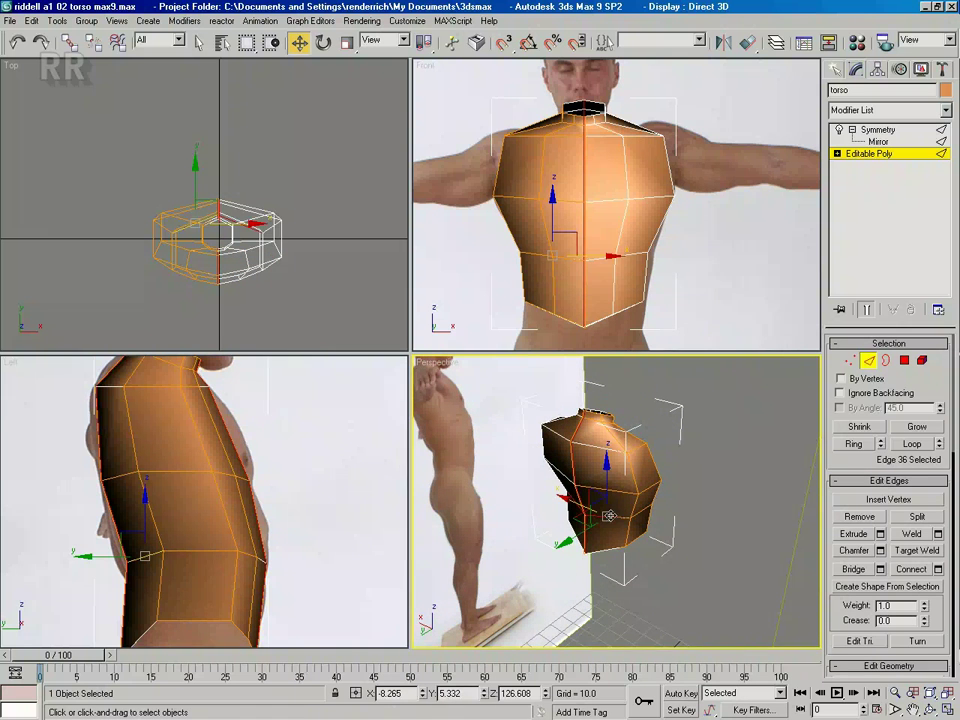
pyautogui.click(853, 445)
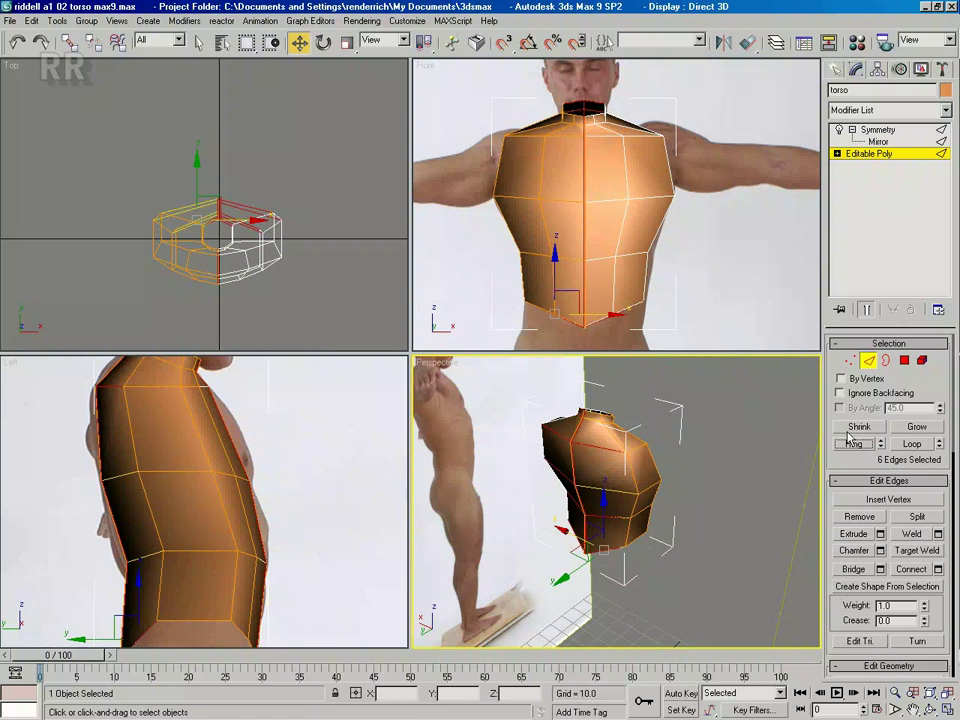
pyautogui.click(912, 569)
pyautogui.moveTo(209, 524); pyautogui.dragTo(233, 534, button='middle')
pyautogui.moveTo(73, 489); pyautogui.dragTo(57, 486, button='middle')
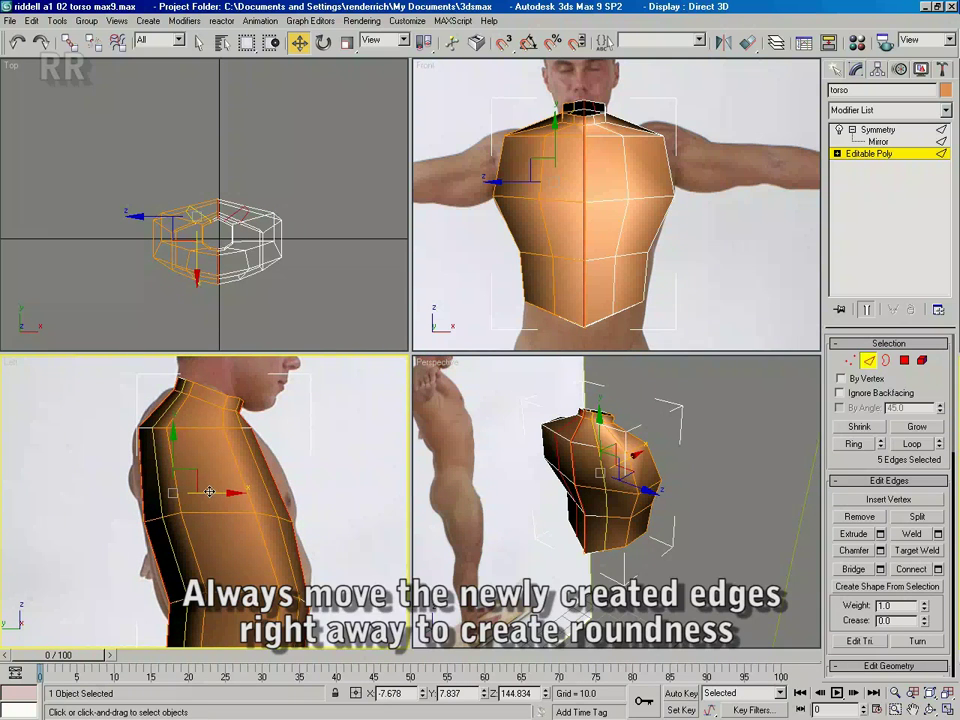
pyautogui.moveTo(207, 493); pyautogui.dragTo(203, 493)
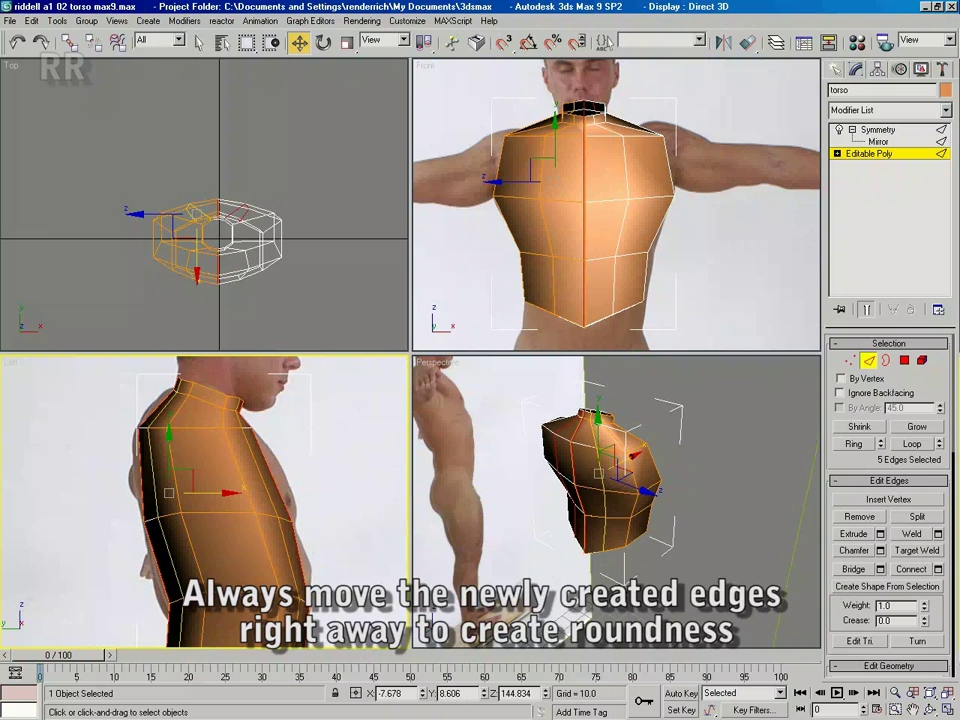
# - Clear the edge selection, check the rounded torso from behind and in front, and save the scene
pyautogui.click(600, 568)
pyautogui.scroll(4, 600, 568)
pyautogui.moveTo(590, 454); pyautogui.dragTo(581, 495, button='middle')
pyautogui.scroll(-4, 581, 495)
pyautogui.keyDown('alt'); pyautogui.moveTo(604, 552); pyautogui.dragTo(612, 508, button='middle'); pyautogui.keyUp('alt')
pyautogui.moveTo(568, 309); pyautogui.dragTo(574, 321, button='middle')
pyautogui.moveTo(673, 463); pyautogui.dragTo(674, 489, button='middle')
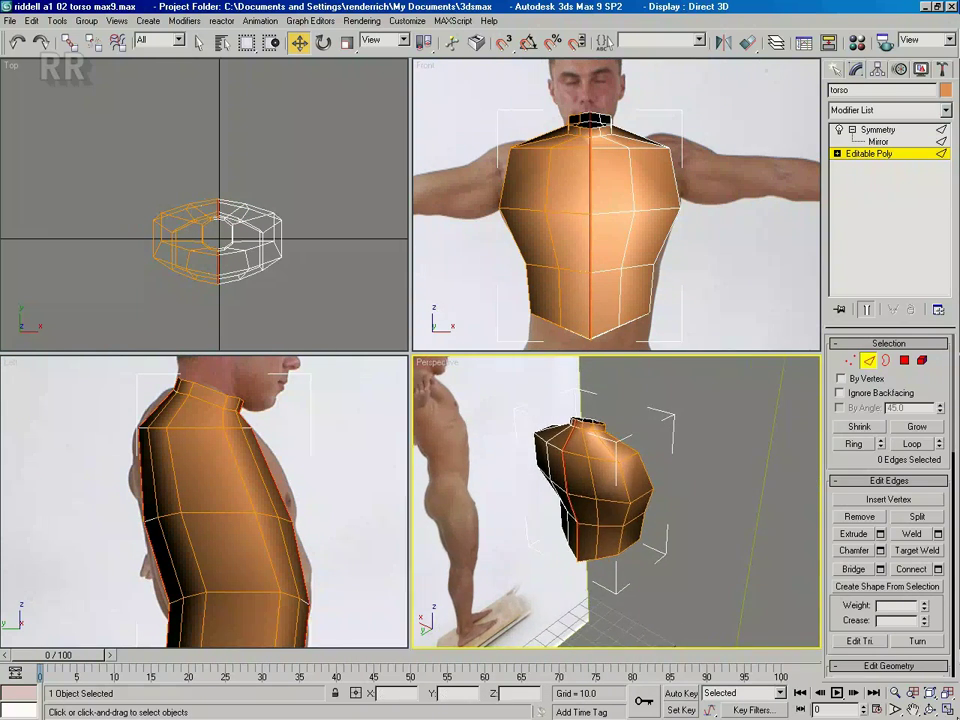
pyautogui.click(931, 711)
pyautogui.moveTo(648, 514); pyautogui.dragTo(482, 511)
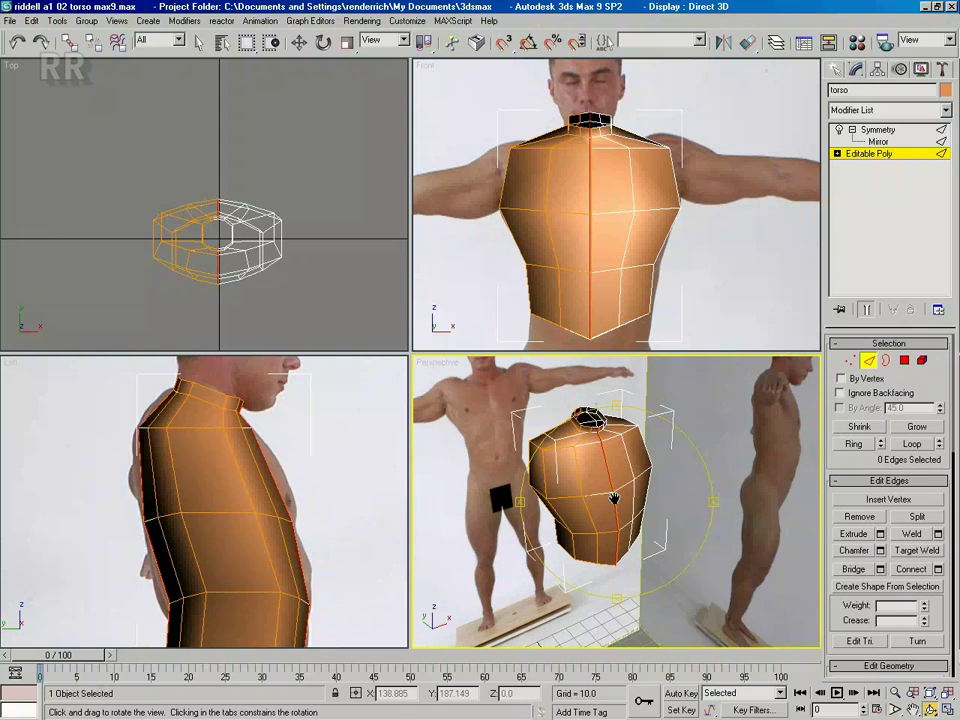
pyautogui.moveTo(615, 497); pyautogui.dragTo(625, 504)
pyautogui.hotkey('ctrl', 's')
# - Lower the torso's bottom vertices in the Front view so the centre ones and their neighbours reach the crotch
pyautogui.rightClick(578, 234)
pyautogui.moveTo(607, 341); pyautogui.dragTo(612, 306, button='middle')
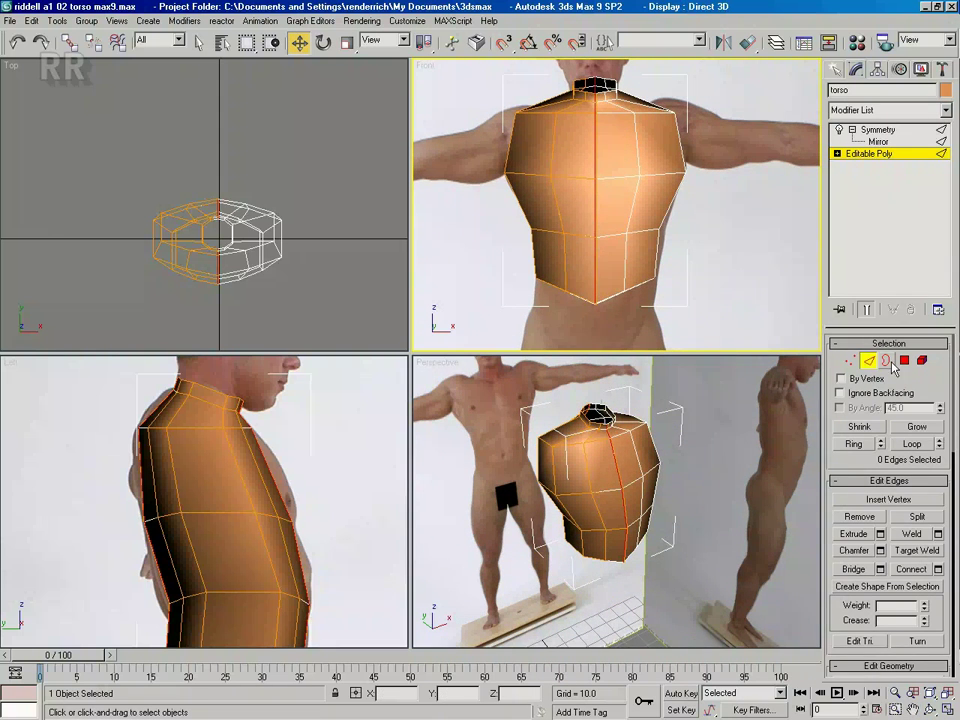
pyautogui.click(850, 361)
pyautogui.moveTo(561, 274); pyautogui.dragTo(557, 238, button='middle')
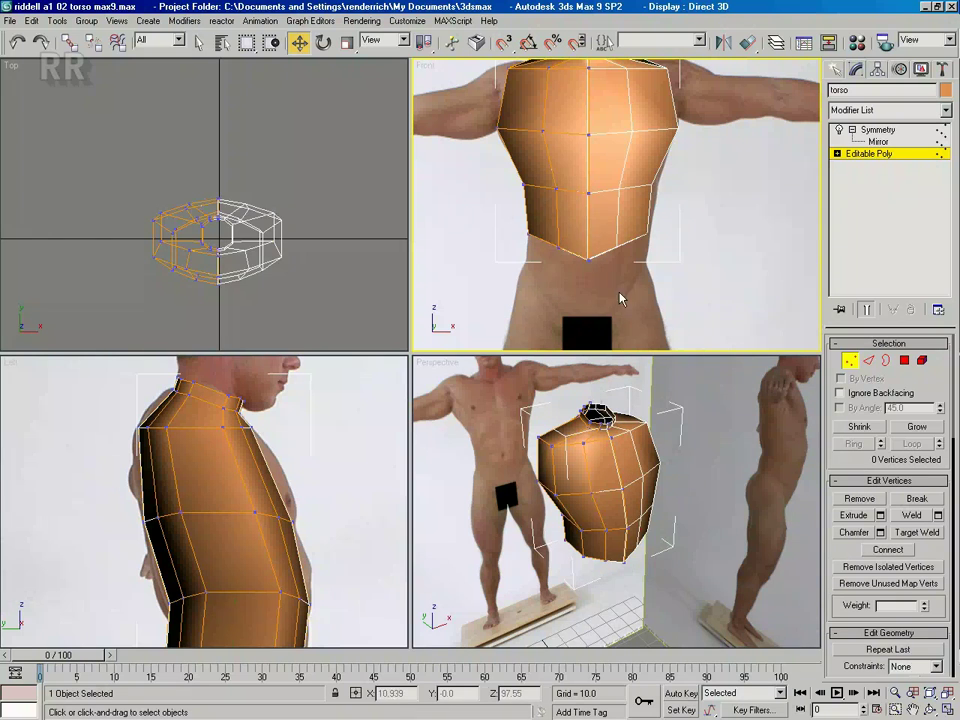
pyautogui.moveTo(620, 299); pyautogui.dragTo(559, 223)
pyautogui.moveTo(562, 261); pyautogui.dragTo(555, 223, button='middle')
pyautogui.moveTo(540, 272); pyautogui.dragTo(562, 282)
pyautogui.moveTo(576, 241)
pyautogui.mouseDown()
pyautogui.moveTo(568, 235)
pyautogui.moveTo(583, 247)
pyautogui.mouseUp()
# - Select the lowest centre edges at the torso's front and back and bridge them to form the crotch
pyautogui.moveTo(230, 588); pyautogui.dragTo(225, 368, button='middle')
pyautogui.scroll(5, 191, 524)
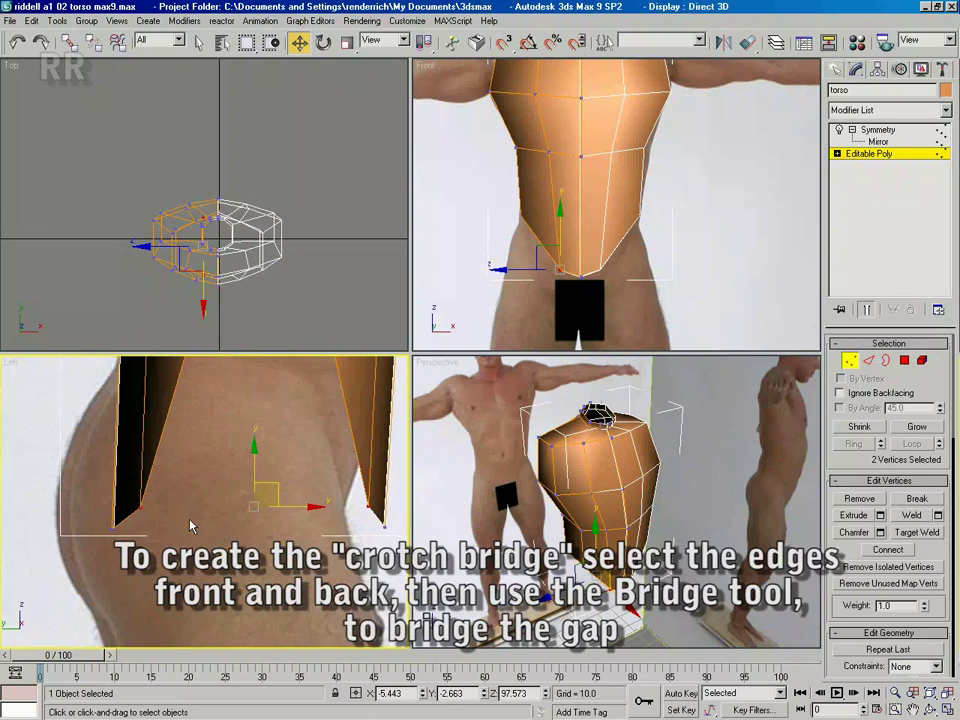
pyautogui.moveTo(191, 524); pyautogui.dragTo(150, 519, button='middle')
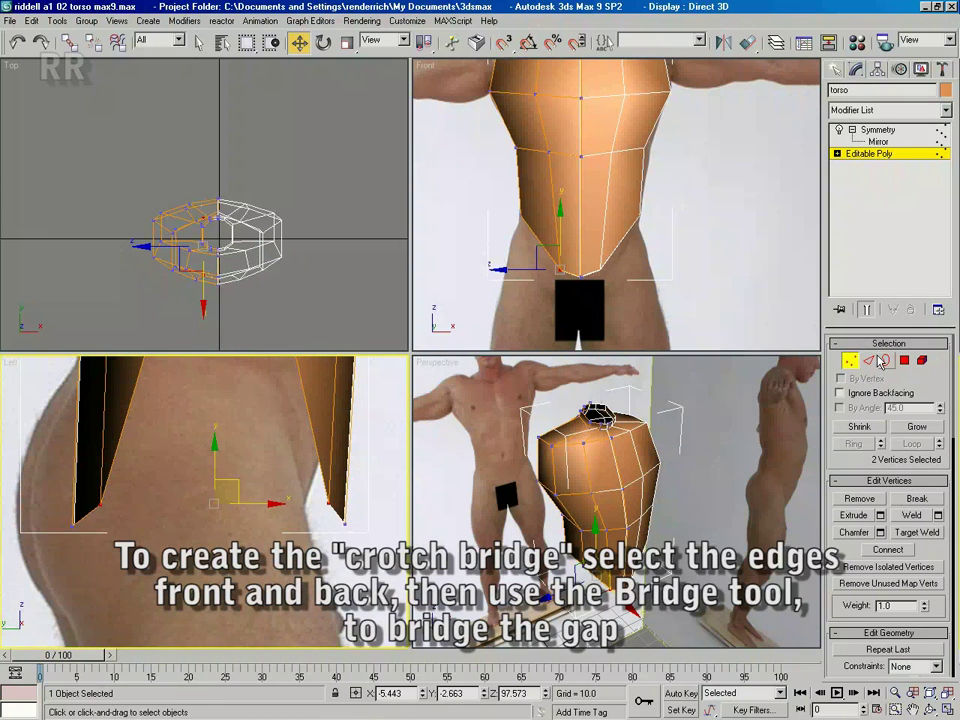
pyautogui.click(869, 362)
pyautogui.click(82, 516)
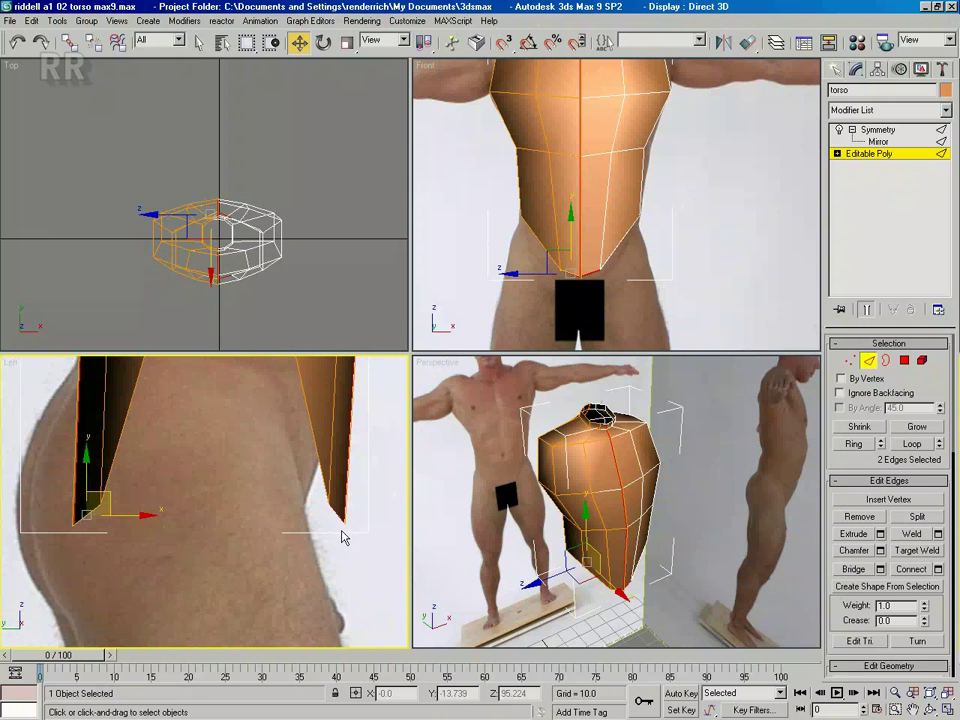
pyautogui.moveTo(640, 568); pyautogui.dragTo(653, 520, button='middle')
pyautogui.scroll(2, 653, 520)
pyautogui.hotkey('ctrl', 'r')
pyautogui.moveTo(622, 525); pyautogui.dragTo(601, 522)
pyautogui.scroll(3, 631, 495)
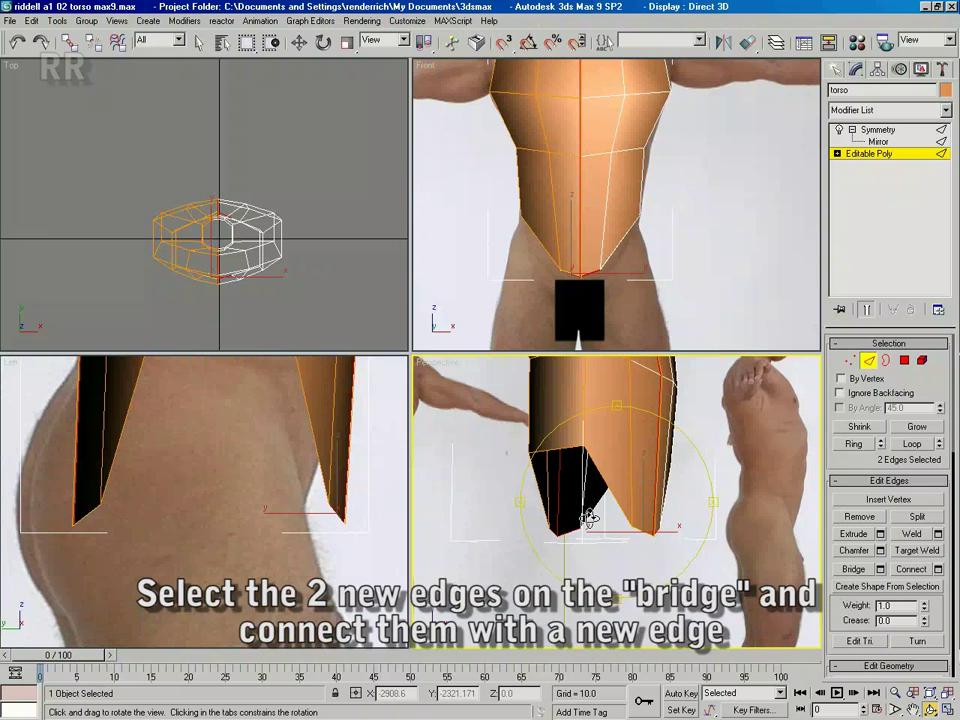
pyautogui.click(852, 569)
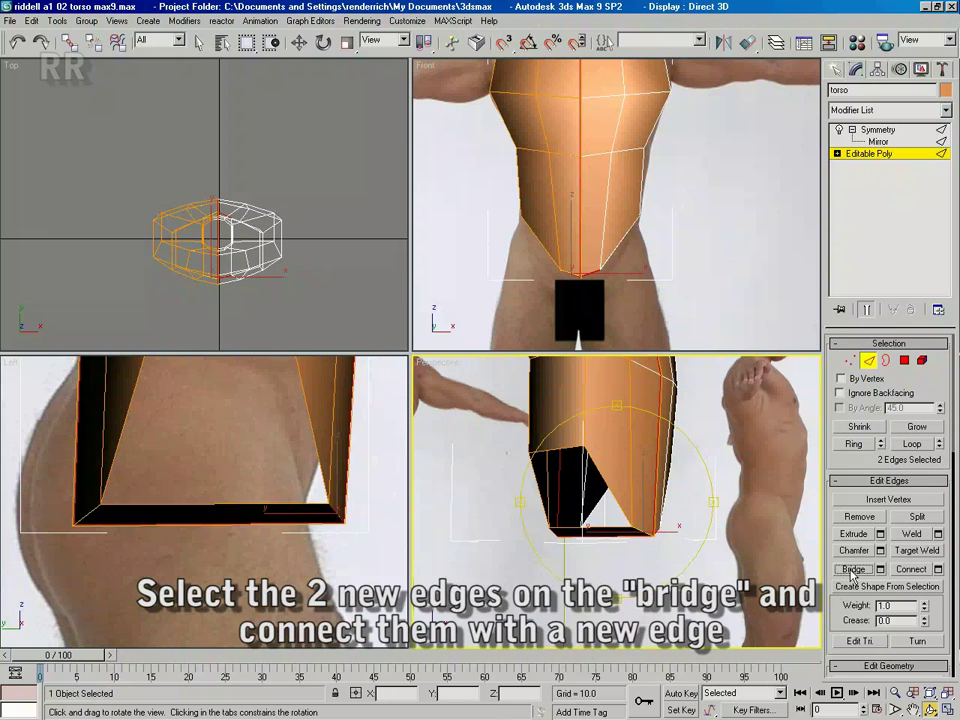
# - Select the two long edges of the crotch bridge and connect them with a new crosswise edge
pyautogui.moveTo(239, 488); pyautogui.dragTo(240, 514)
pyautogui.press('w')
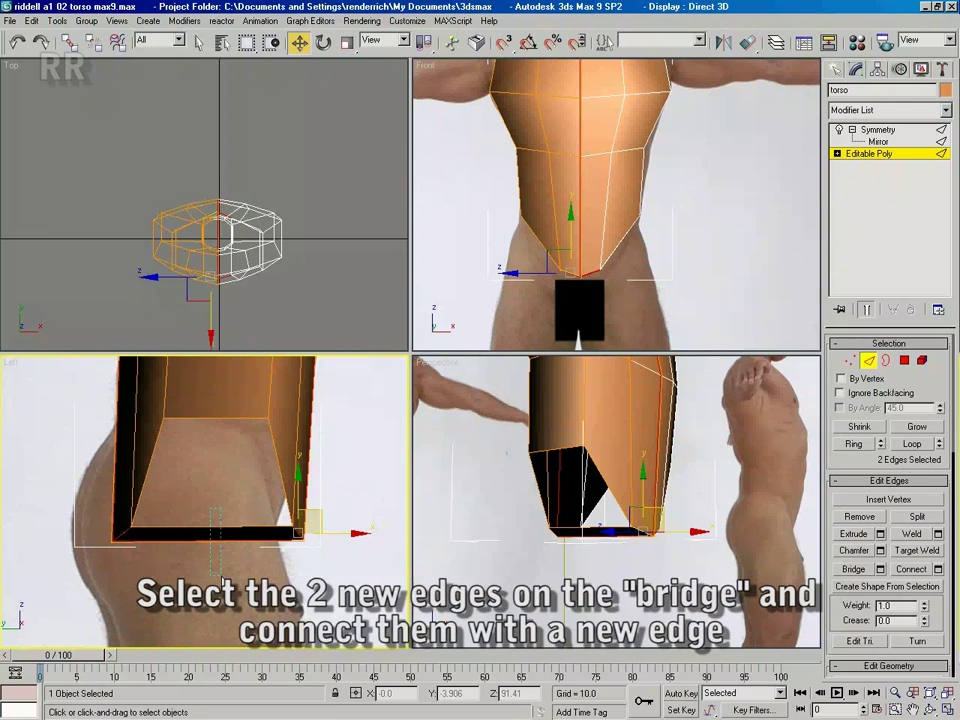
pyautogui.moveTo(222, 580); pyautogui.dragTo(222, 580)
pyautogui.scroll(4, 527, 552)
pyautogui.keyDown('alt'); pyautogui.moveTo(527, 552); pyautogui.dragTo(540, 530, button='middle'); pyautogui.keyUp('alt')
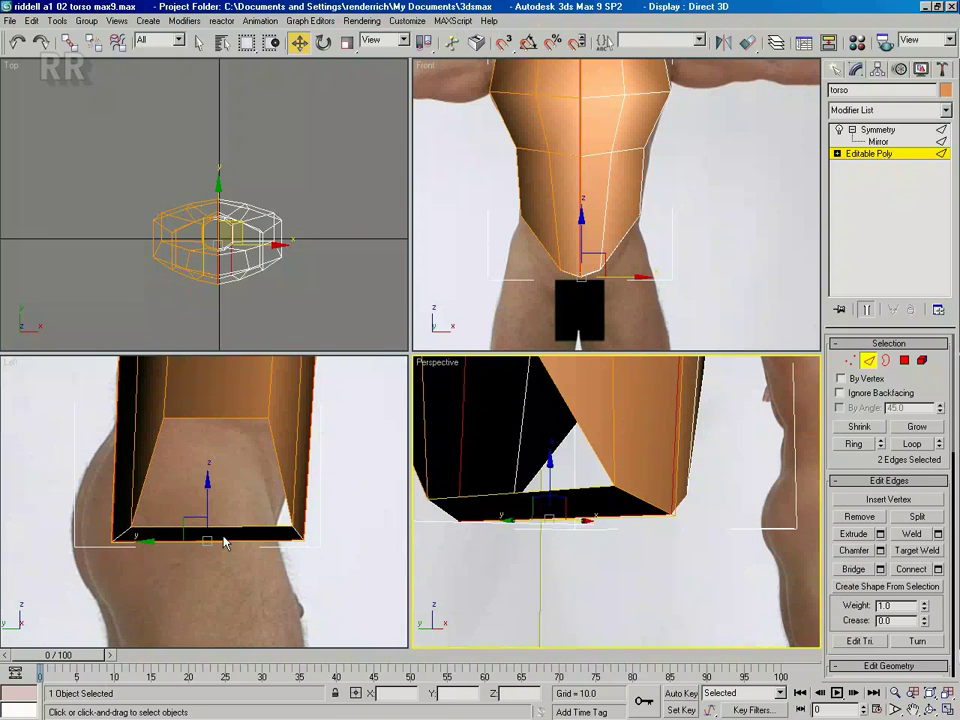
pyautogui.scroll(-2, 223, 536)
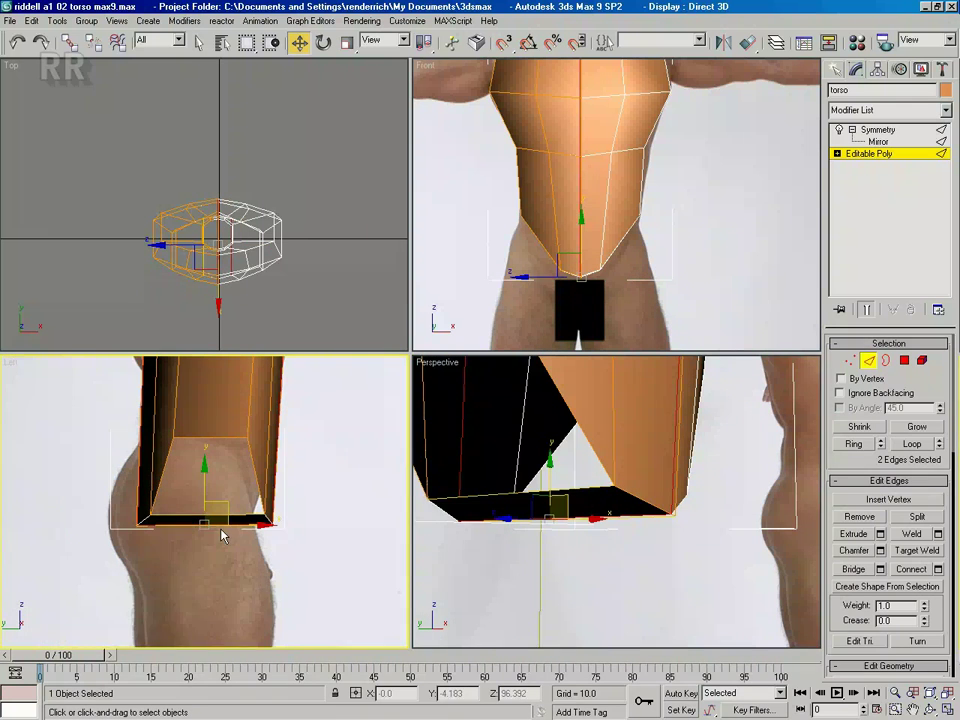
pyautogui.click(918, 567)
# - Move the new crosswise edge down below the crotch bridge and chamfer it into two edges
pyautogui.moveTo(227, 500); pyautogui.dragTo(216, 543)
pyautogui.scroll(2, 248, 535)
pyautogui.moveTo(235, 560); pyautogui.dragTo(195, 607, button='middle')
pyautogui.click(853, 555)
pyautogui.moveTo(188, 593); pyautogui.dragTo(197, 561)
# - Adjust the crotch bridge's vertices in the Left view, shifting the rear pair back toward the buttock
pyautogui.moveTo(649, 269); pyautogui.dragTo(654, 232, button='middle')
pyautogui.scroll(2, 651, 251)
pyautogui.click(849, 362)
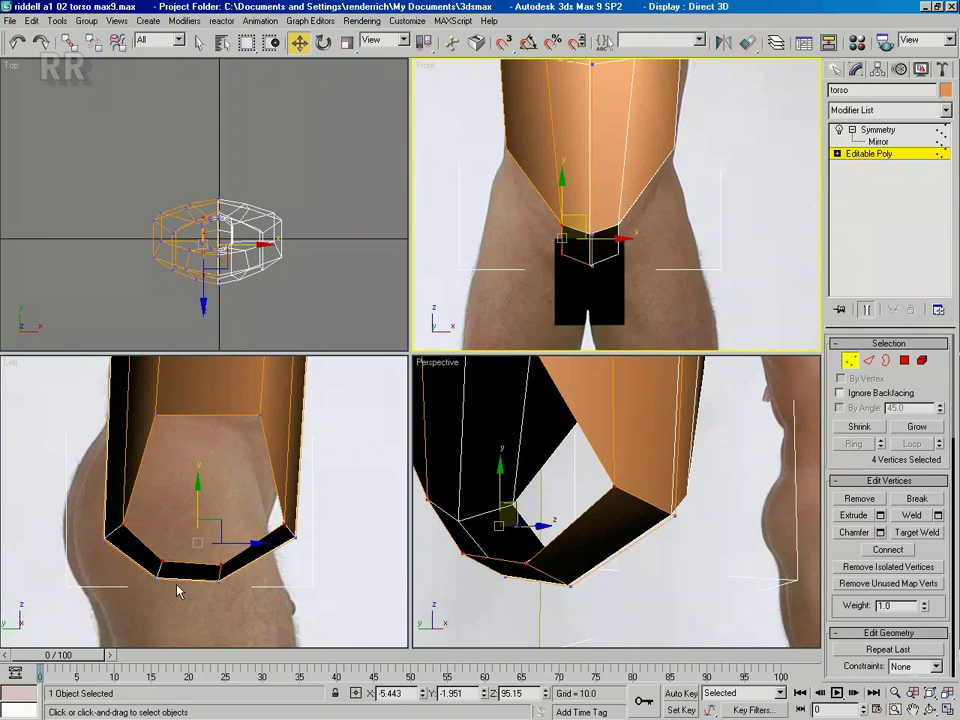
pyautogui.moveTo(155, 590); pyautogui.dragTo(161, 569, button='middle')
pyautogui.moveTo(185, 584); pyautogui.dragTo(185, 585)
pyautogui.moveTo(188, 524); pyautogui.dragTo(302, 488)
pyautogui.moveTo(207, 428)
pyautogui.mouseDown(button='middle')
pyautogui.moveTo(199, 514)
pyautogui.moveTo(220, 411)
pyautogui.mouseUp(button='middle')
pyautogui.moveTo(168, 522); pyautogui.dragTo(168, 522)
pyautogui.moveTo(157, 473); pyautogui.dragTo(133, 474)
# - Reposition the rear and bottom vertices of the leg opening in the Left view to follow the buttock's outline
pyautogui.moveTo(440, 470); pyautogui.dragTo(523, 480, button='middle')
pyautogui.scroll(-5, 514, 497)
pyautogui.click(928, 708)
pyautogui.moveTo(632, 514); pyautogui.dragTo(673, 523)
pyautogui.rightClick(120, 561)
pyautogui.moveTo(135, 580); pyautogui.dragTo(143, 556, button='middle')
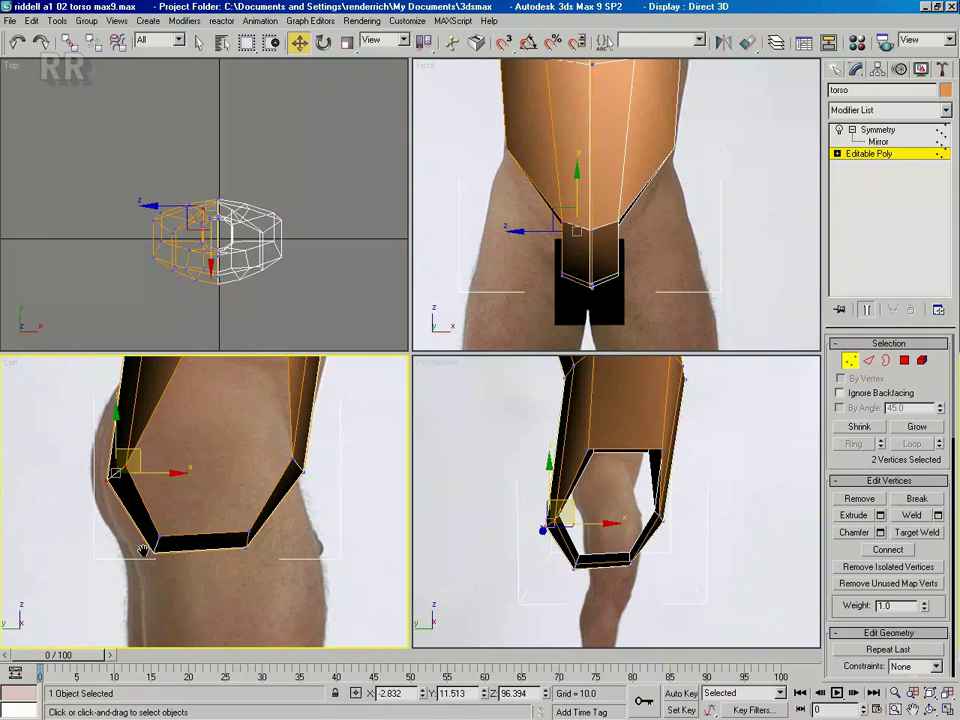
pyautogui.click(156, 552)
pyautogui.moveTo(168, 545); pyautogui.dragTo(185, 502)
pyautogui.moveTo(141, 515); pyautogui.dragTo(148, 545, button='middle')
pyautogui.scroll(2, 148, 545)
pyautogui.scroll(-2, 148, 545)
pyautogui.moveTo(118, 528); pyautogui.dragTo(119, 529)
pyautogui.moveTo(133, 488); pyautogui.dragTo(169, 504)
pyautogui.click(92, 502)
pyautogui.moveTo(151, 477); pyautogui.dragTo(119, 485)
pyautogui.moveTo(151, 588); pyautogui.dragTo(140, 617, button='middle')
pyautogui.moveTo(140, 617); pyautogui.dragTo(166, 578)
# - Move the front and rear hip vertices at the top of the leg opening backward in the Left view
pyautogui.moveTo(193, 468); pyautogui.dragTo(171, 540, button='middle')
pyautogui.moveTo(234, 477); pyautogui.dragTo(271, 515)
pyautogui.moveTo(285, 464); pyautogui.dragTo(259, 469)
pyautogui.moveTo(129, 461); pyautogui.dragTo(170, 518)
pyautogui.moveTo(172, 473); pyautogui.dragTo(150, 473)
pyautogui.moveTo(133, 536); pyautogui.dragTo(122, 483, button='middle')
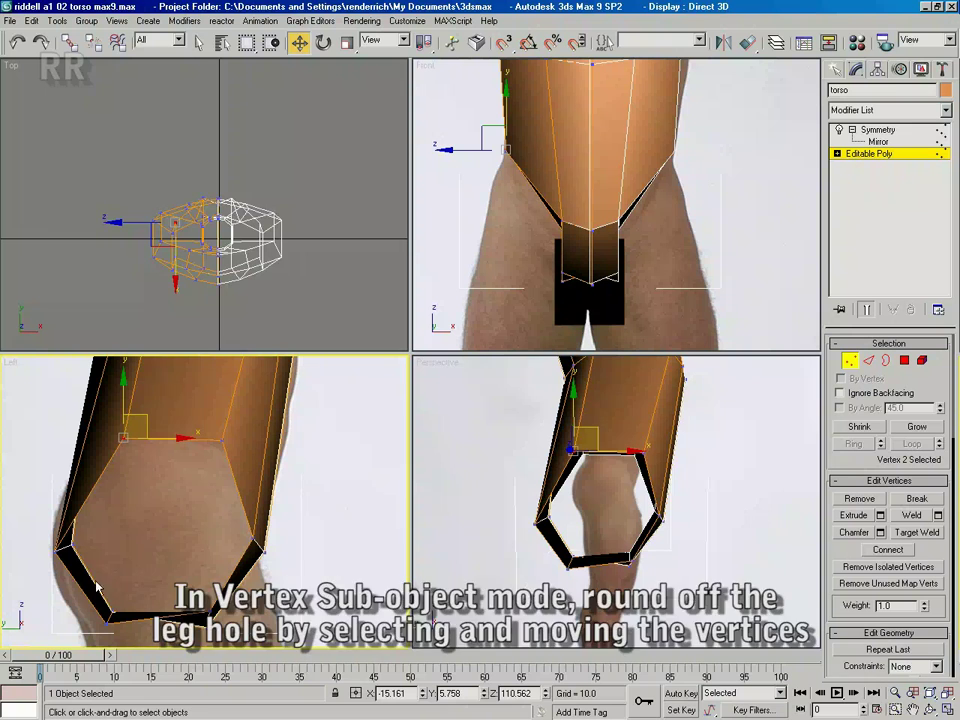
# - Select the vertical edges between waist and hip and connect them with a new edge loop around the lower torso
pyautogui.click(930, 709)
pyautogui.moveTo(575, 530); pyautogui.dragTo(674, 577)
pyautogui.moveTo(617, 618); pyautogui.dragTo(582, 524)
pyautogui.moveTo(594, 180)
pyautogui.mouseDown(button='middle')
pyautogui.moveTo(598, 315)
pyautogui.moveTo(587, 188)
pyautogui.mouseUp(button='middle')
pyautogui.scroll(-3, 597, 312)
pyautogui.rightClick(499, 247)
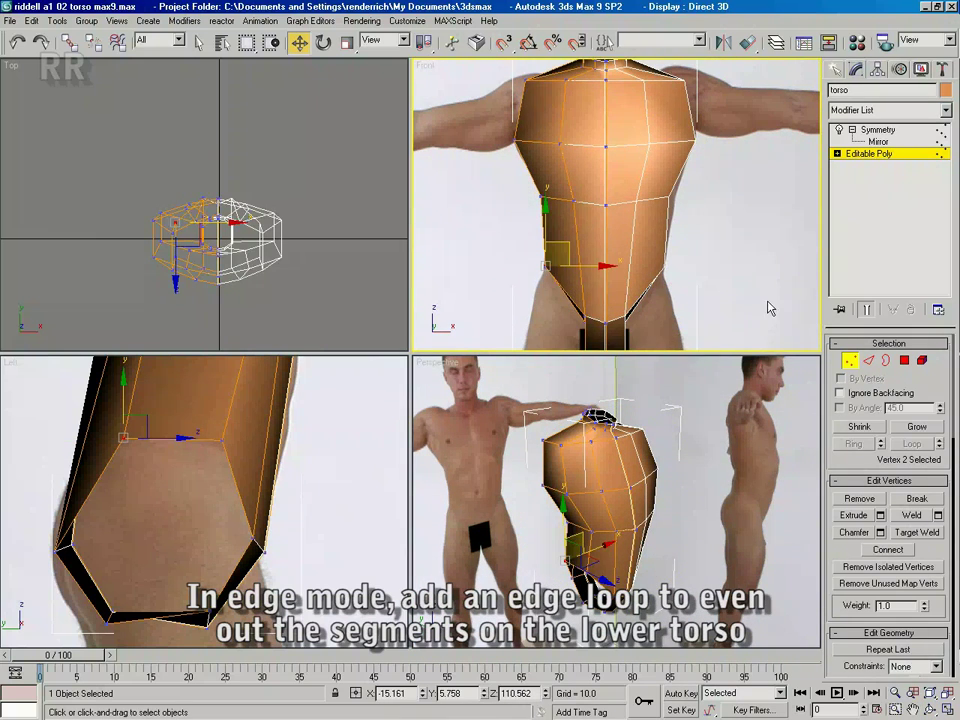
pyautogui.click(870, 362)
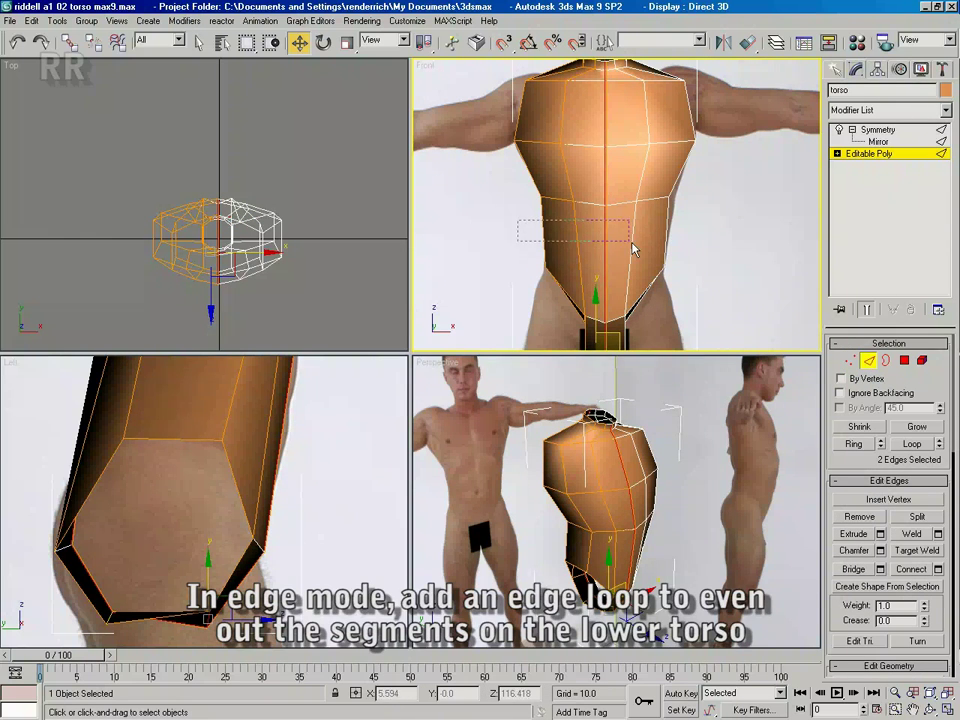
pyautogui.moveTo(596, 243); pyautogui.dragTo(598, 244)
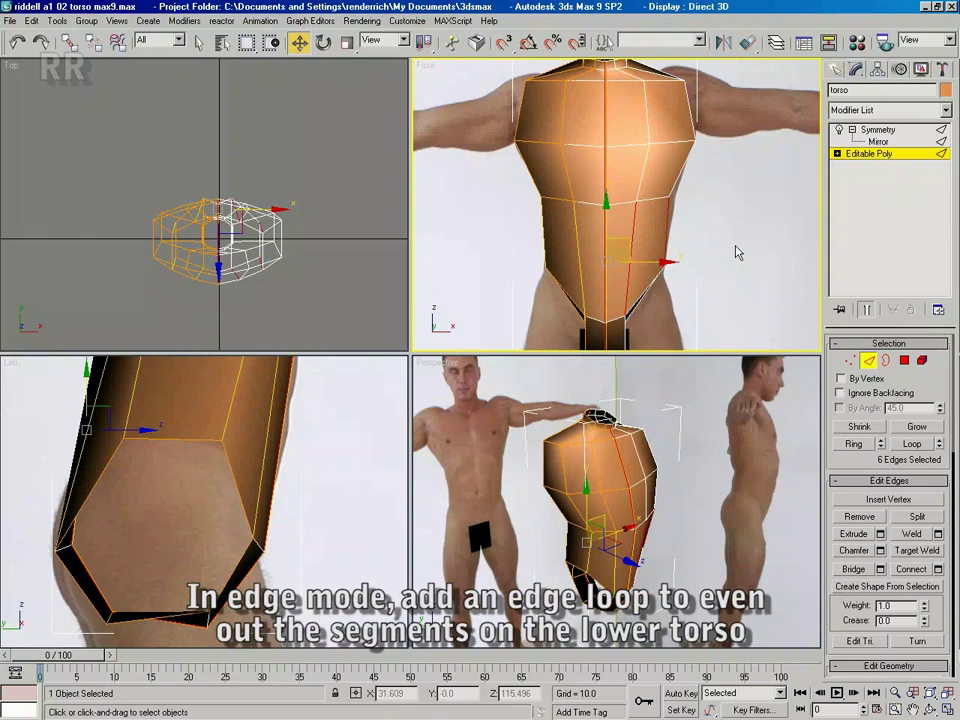
pyautogui.click(912, 569)
# - Adjust the side vertices around the new lower-torso loop, and nudge the shoulder and armpit side vertices slightly upward in the Front view
pyautogui.press('1')
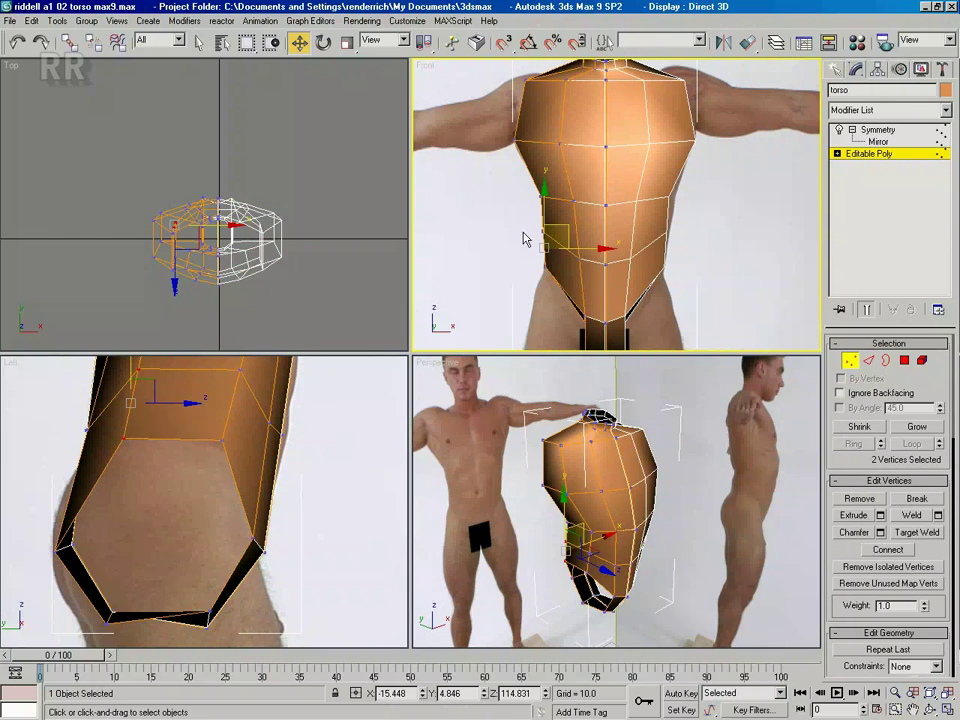
pyautogui.moveTo(590, 262); pyautogui.dragTo(591, 239)
pyautogui.moveTo(570, 228); pyautogui.dragTo(577, 276, button='middle')
pyautogui.moveTo(503, 254); pyautogui.dragTo(523, 288, button='middle')
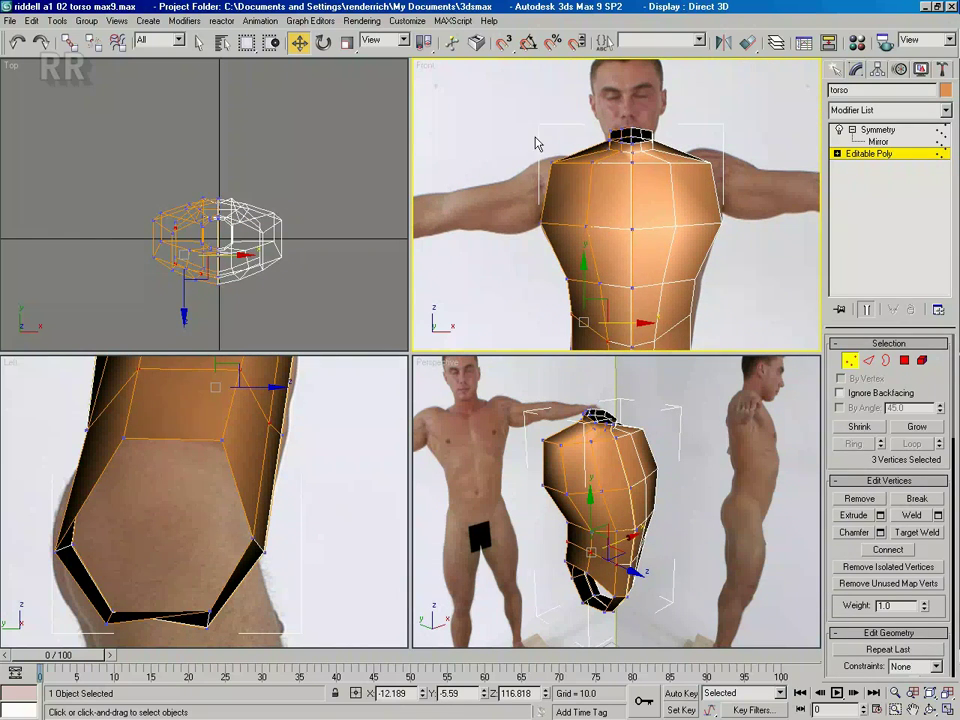
pyautogui.moveTo(536, 144); pyautogui.dragTo(576, 139)
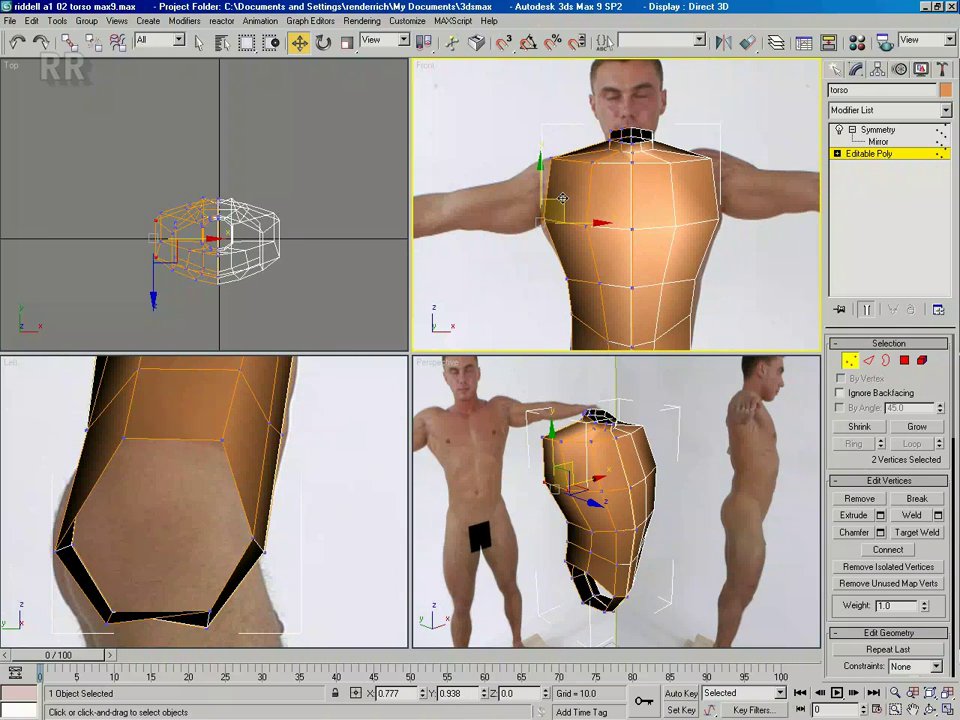
pyautogui.click(530, 266)
pyautogui.moveTo(531, 219); pyautogui.dragTo(527, 236, button='middle')
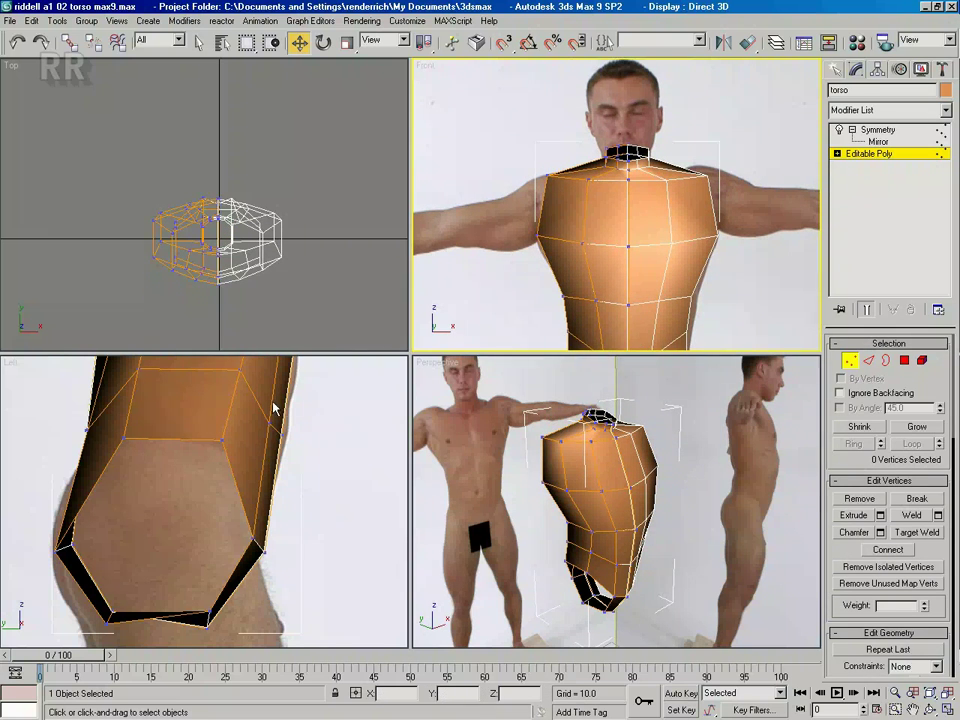
# - Select the edges between the shoulder and armpit loops in the Left view and connect them with a new edge loop
pyautogui.moveTo(232, 374); pyautogui.dragTo(197, 638, button='middle')
pyautogui.scroll(-2, 197, 636)
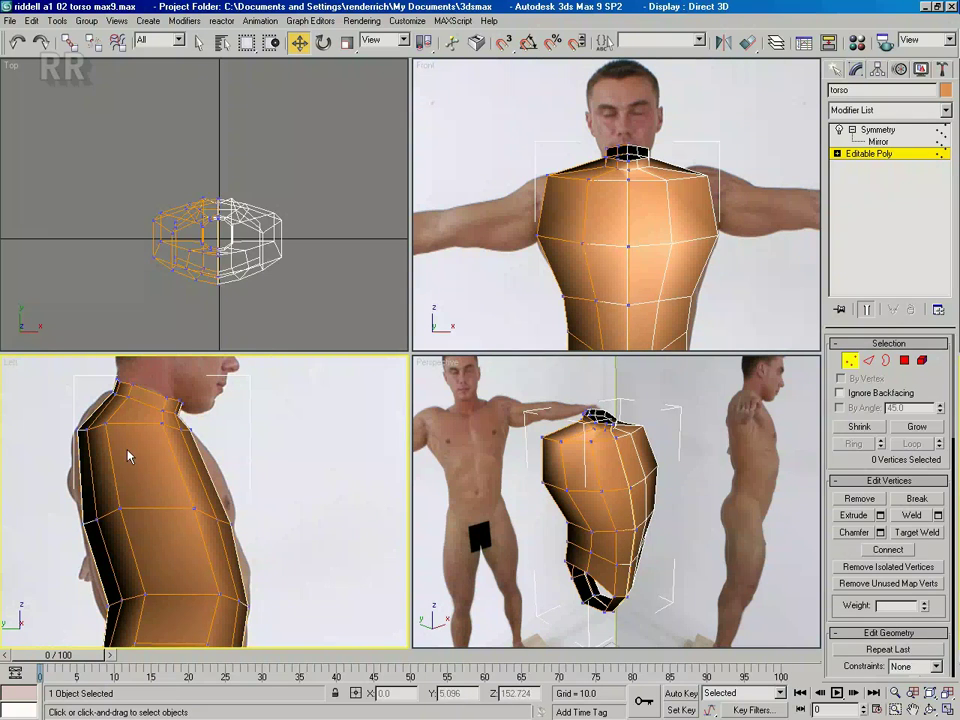
pyautogui.click(869, 361)
pyautogui.moveTo(133, 462); pyautogui.dragTo(267, 476)
pyautogui.click(913, 571)
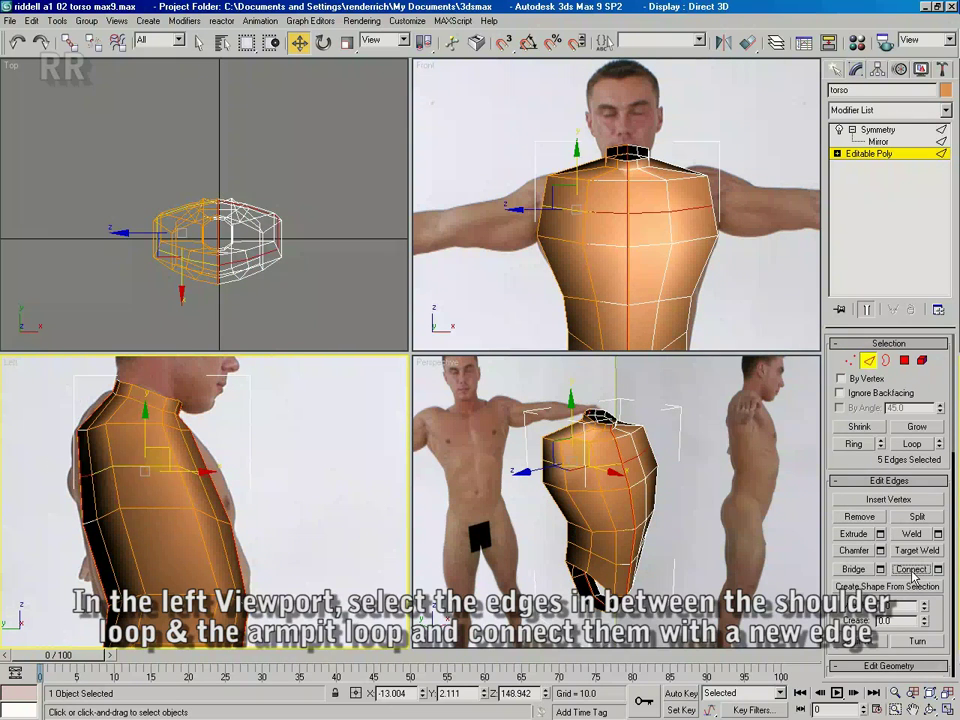
pyautogui.rightClick(102, 463)
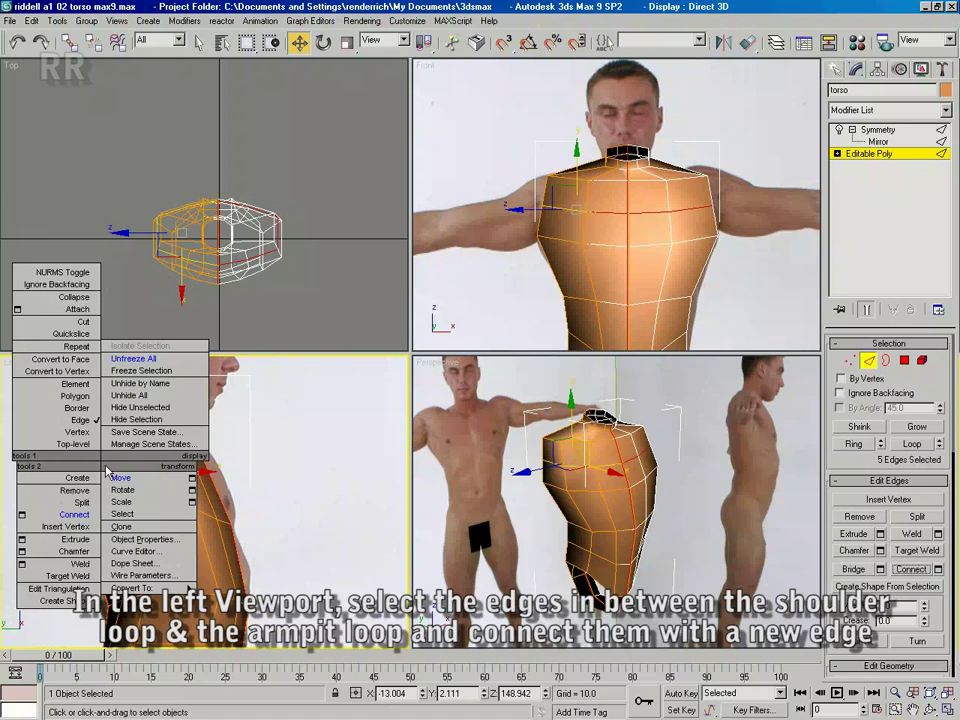
# - Scale the new edge loop between shoulder and armpit slightly wider from front to back in the Left view
pyautogui.click(133, 502)
pyautogui.moveTo(214, 470); pyautogui.dragTo(221, 470)
pyautogui.click(245, 488)
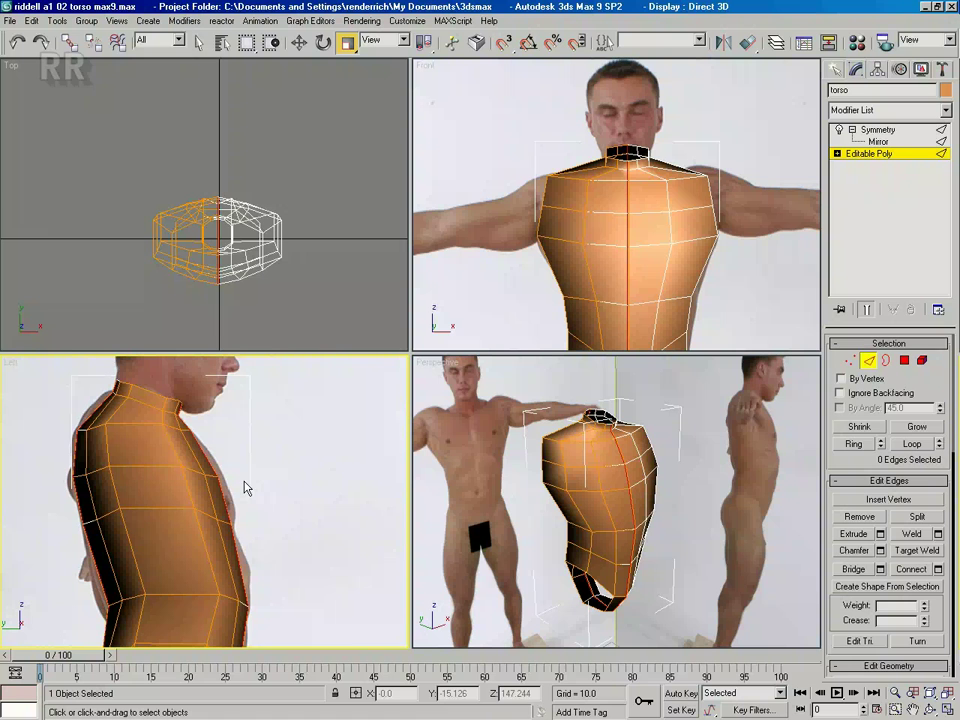
# - Move the side vertices around the shoulder, new loop and armpit in the Left view to outline the arm opening
pyautogui.press('1')
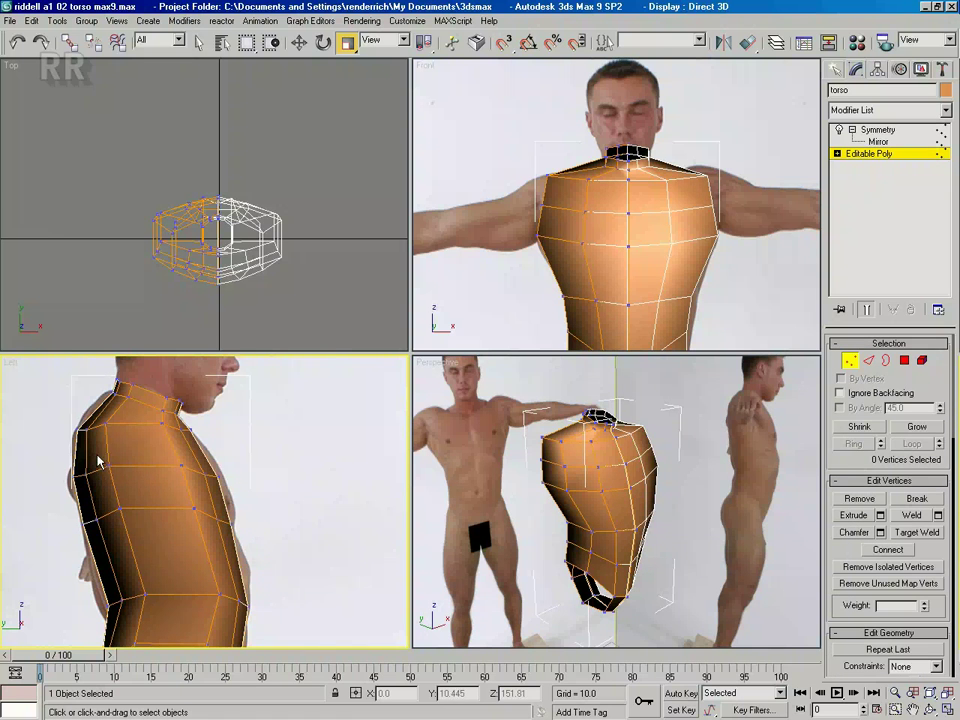
pyautogui.moveTo(113, 473)
pyautogui.mouseDown()
pyautogui.moveTo(122, 482)
pyautogui.moveTo(129, 448)
pyautogui.moveTo(118, 453)
pyautogui.mouseUp()
pyautogui.press('w')
pyautogui.click(179, 497)
pyautogui.moveTo(192, 508); pyautogui.dragTo(175, 507)
pyautogui.click(147, 419)
pyautogui.moveTo(160, 427); pyautogui.dragTo(156, 427)
pyautogui.click(158, 493)
pyautogui.moveTo(141, 505)
pyautogui.mouseDown(button='middle')
pyautogui.moveTo(144, 495)
pyautogui.moveTo(139, 501)
pyautogui.mouseUp(button='middle')
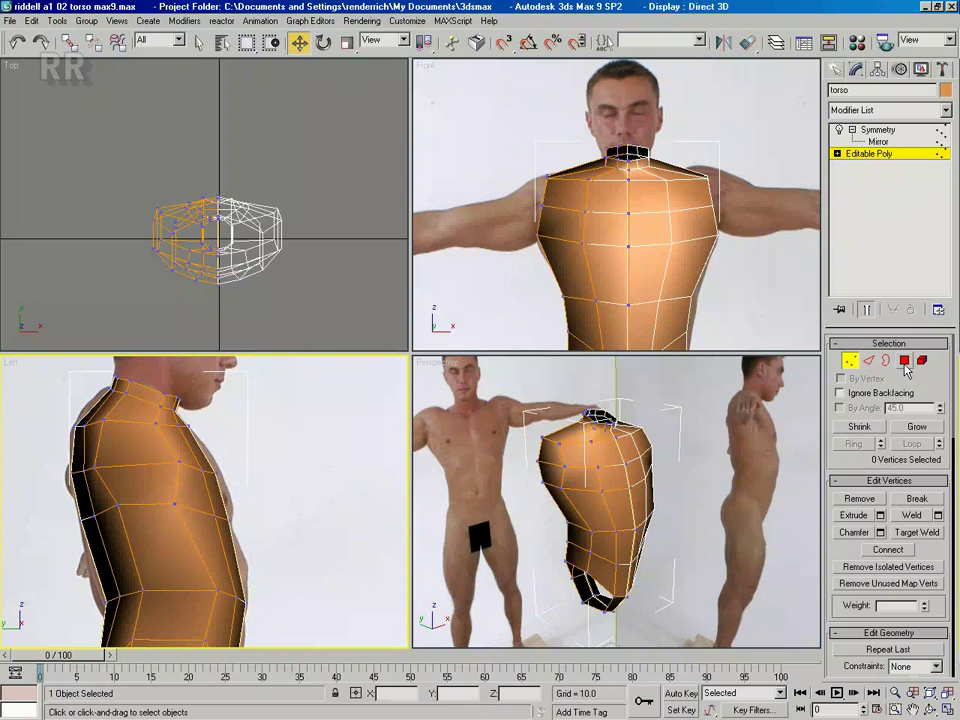
# - Delete the two side polygons between the shoulder and armpit loops to open the arm hole
pyautogui.click(904, 361)
pyautogui.click(137, 443)
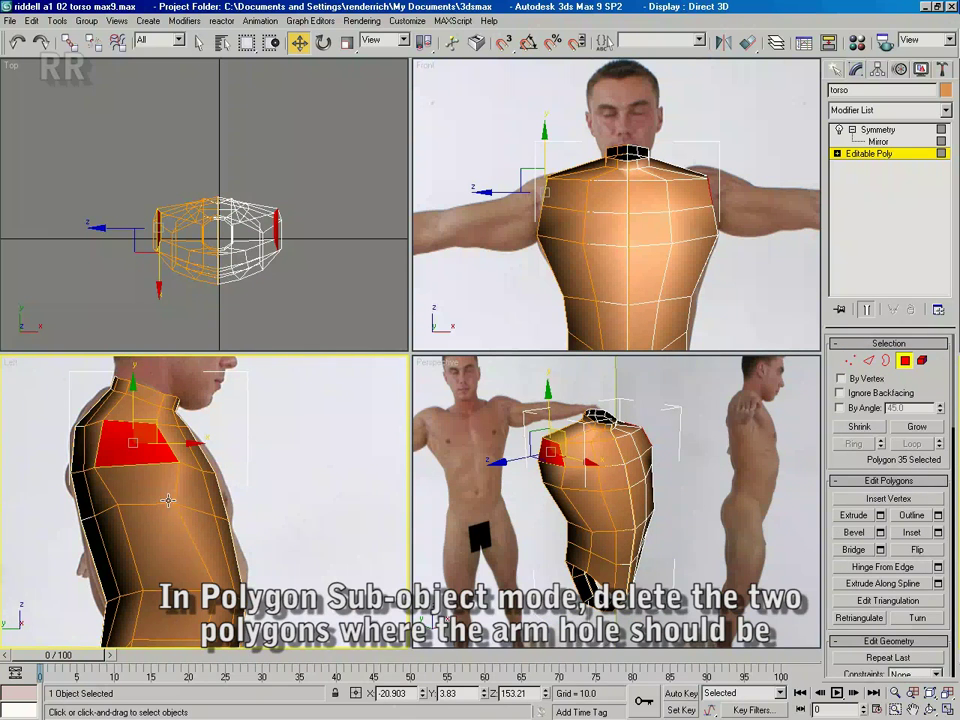
pyautogui.keyDown('ctrl'); pyautogui.click(153, 486); pyautogui.keyUp('ctrl')
pyautogui.press('Delete')
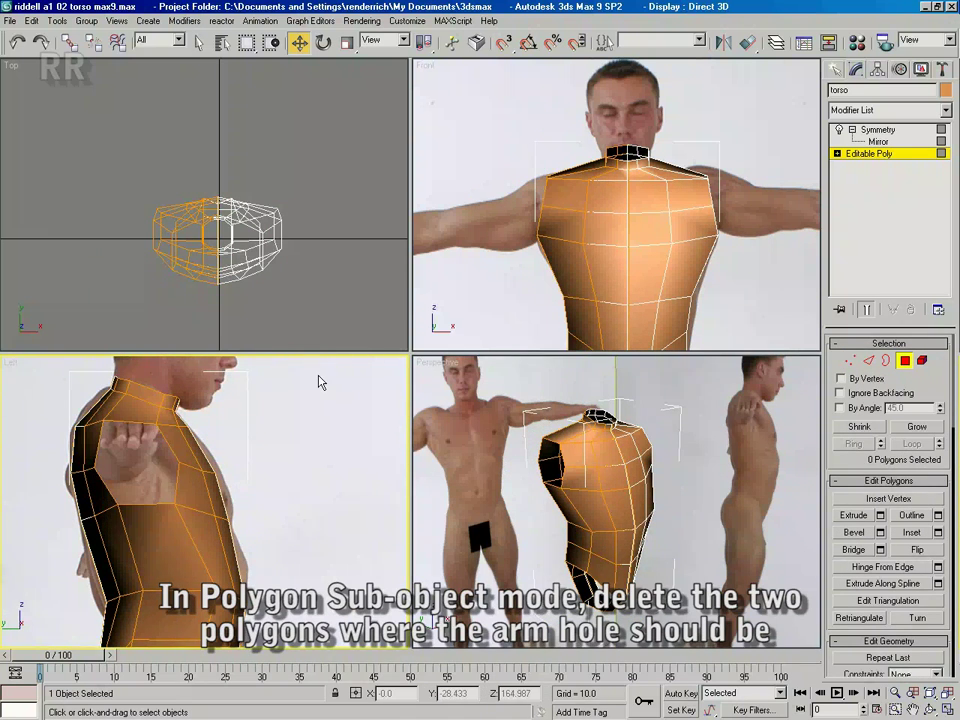
# - Adjust the torso vertices from the shoulder down to the hips in the Front view to fit the reference photo
pyautogui.click(850, 362)
pyautogui.moveTo(530, 161); pyautogui.dragTo(609, 199)
pyautogui.click(551, 216)
pyautogui.moveTo(602, 304); pyautogui.dragTo(599, 242, button='middle')
pyautogui.moveTo(569, 214); pyautogui.dragTo(616, 225)
pyautogui.moveTo(599, 315); pyautogui.dragTo(589, 244, button='middle')
pyautogui.moveTo(578, 210); pyautogui.dragTo(605, 208)
pyautogui.moveTo(587, 271); pyautogui.dragTo(577, 204, button='middle')
pyautogui.moveTo(573, 205); pyautogui.dragTo(601, 193)
# - Move the crotch bridge vertices slightly downward in the Front view
pyautogui.moveTo(628, 280); pyautogui.dragTo(629, 281)
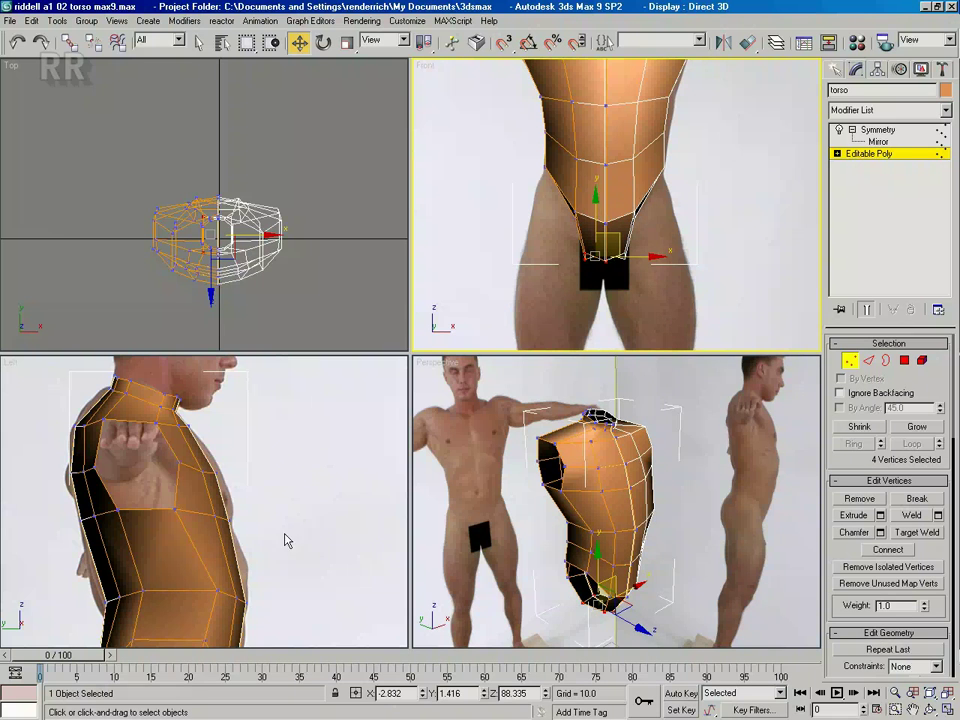
pyautogui.moveTo(597, 211); pyautogui.dragTo(601, 222)
pyautogui.click(541, 239)
pyautogui.moveTo(570, 213); pyautogui.dragTo(567, 189, button='middle')
pyautogui.moveTo(294, 566); pyautogui.dragTo(296, 396, button='middle')
pyautogui.moveTo(321, 527); pyautogui.dragTo(316, 460, button='middle')
pyautogui.moveTo(642, 525); pyautogui.dragTo(602, 509, button='middle')
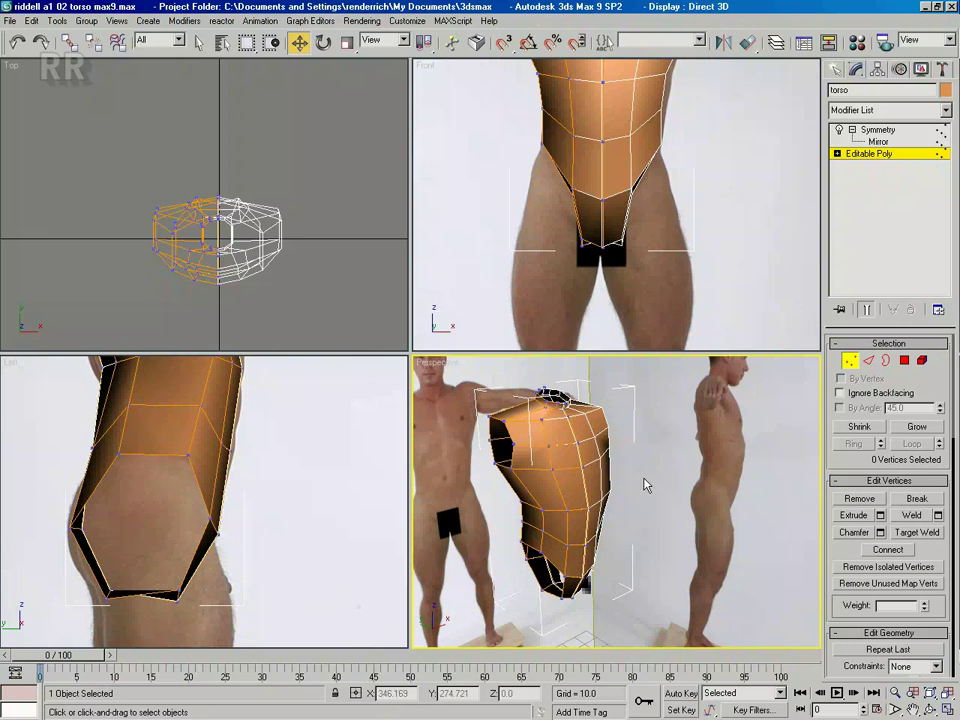